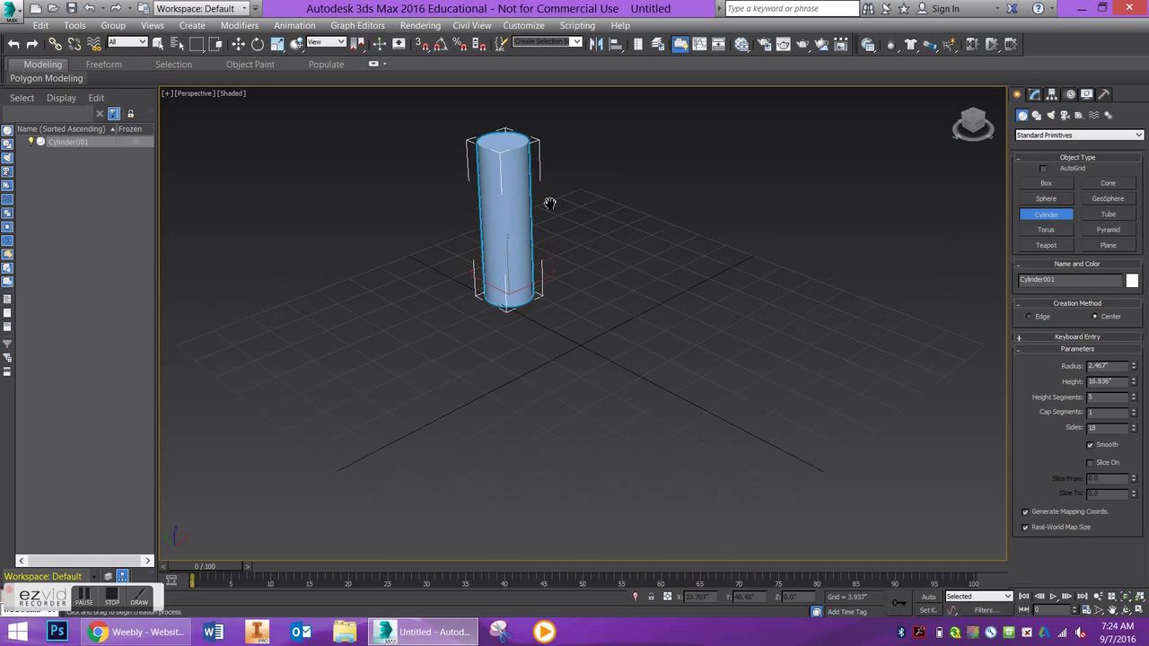
- Create a torus in front of the cylinder with radii of about 12" and 1.9"
scroll(587, 318, down, 4)
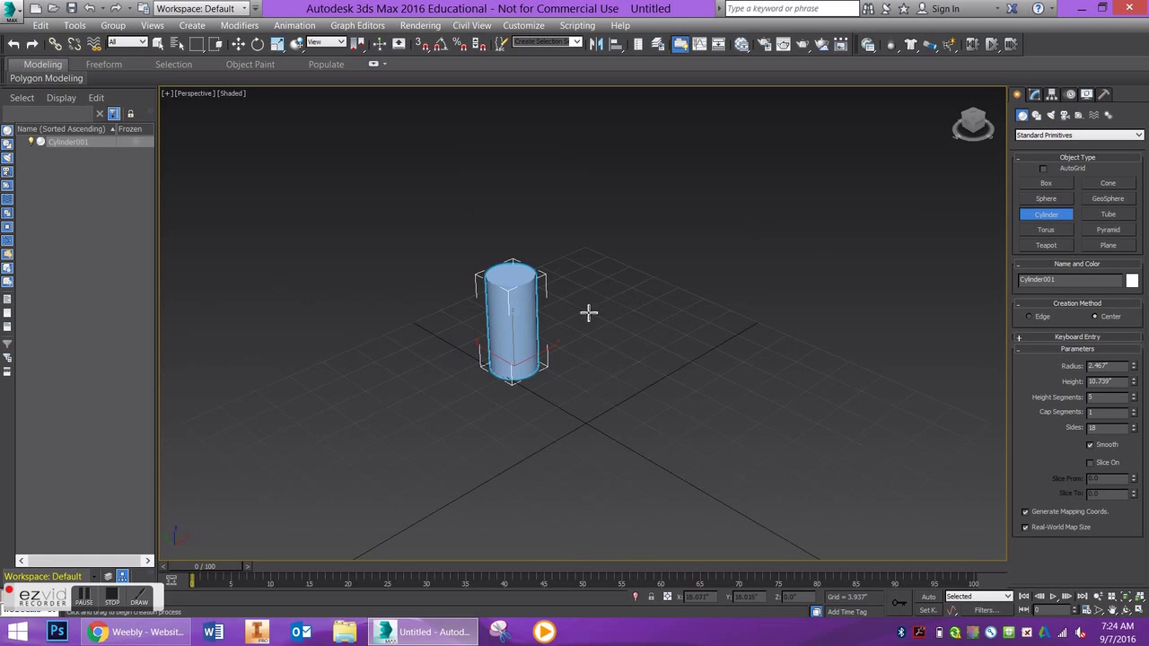
click(1046, 230)
drag(619, 375, 567, 434)
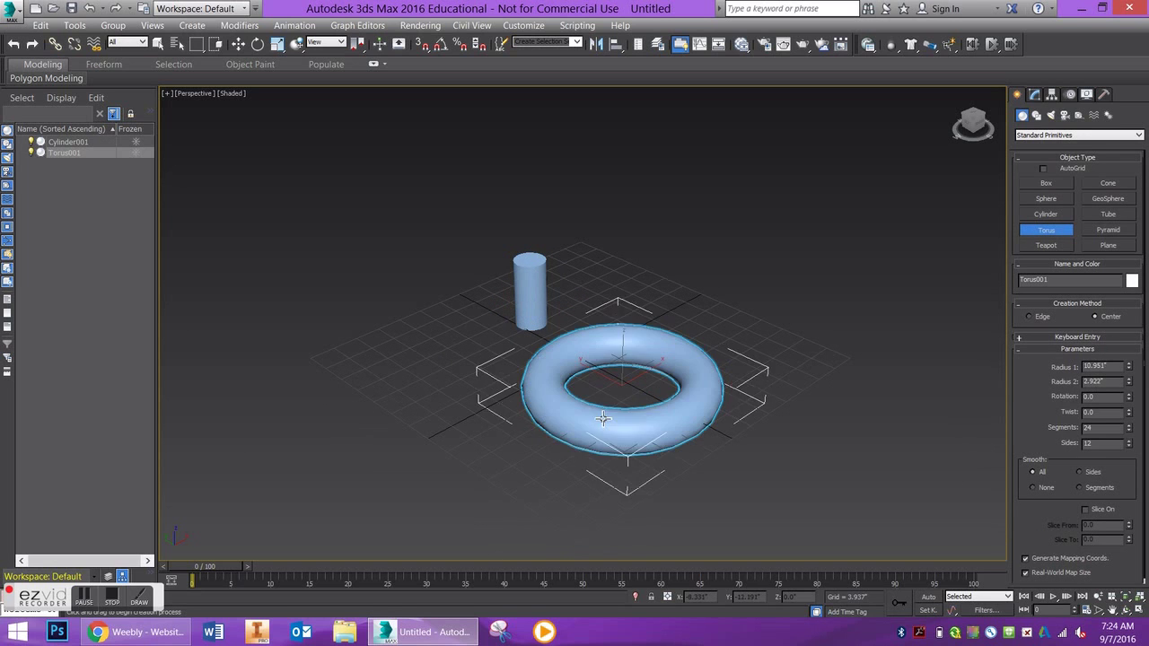
- Select the cylinder for moving and modifying, and raise its height to about 32.755"
click(238, 44)
click(530, 287)
click(1034, 94)
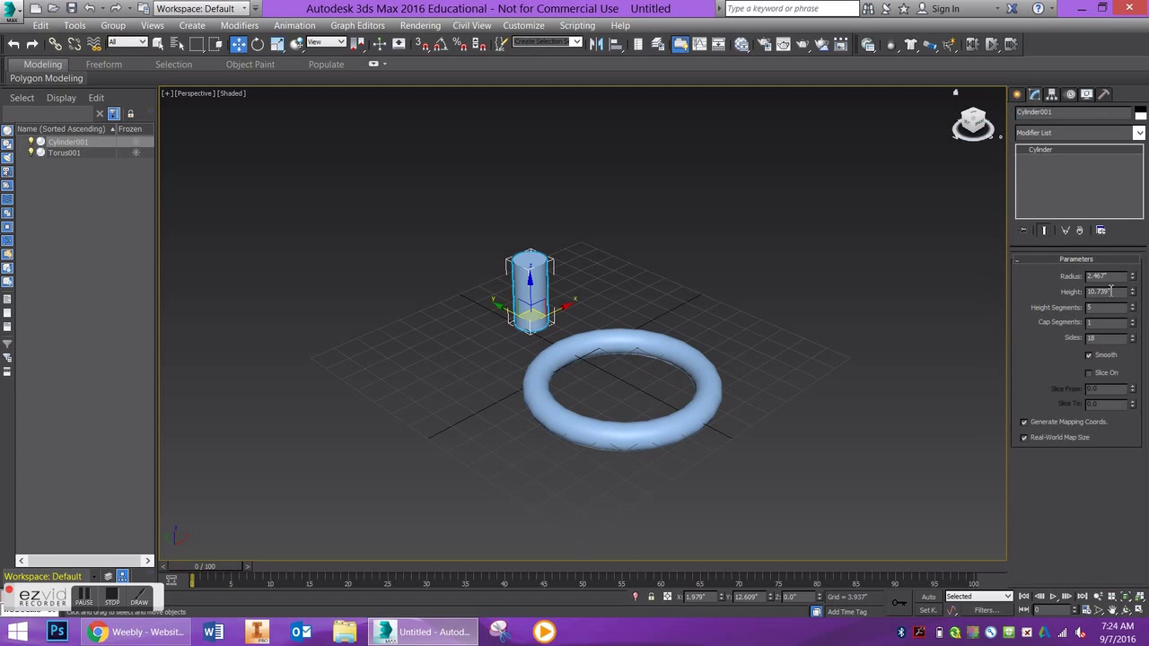
drag(1132, 296, 19, 172)
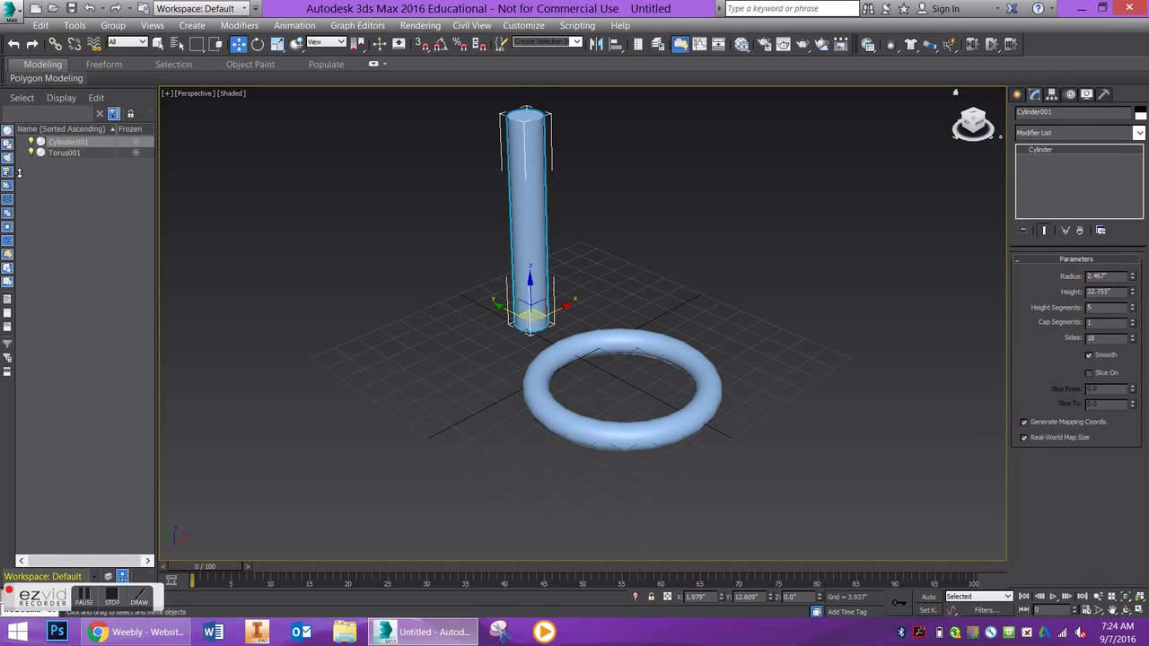
click(544, 384)
click(541, 262)
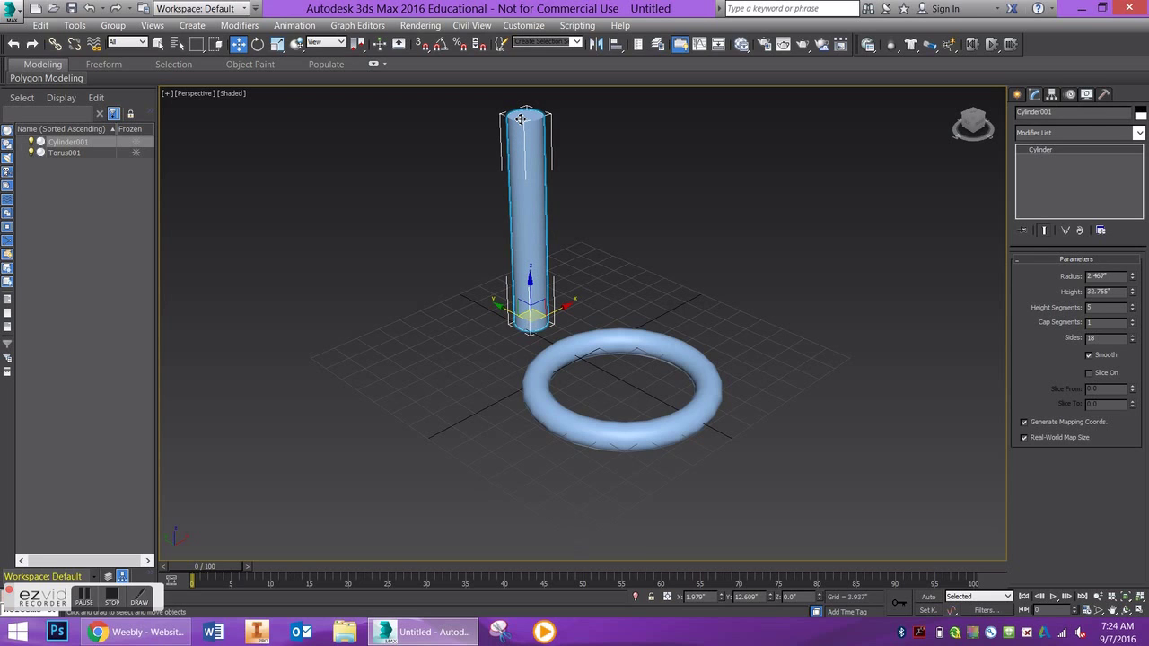
- Turn on edged faces in the perspective viewport and review the shading options
key(F4)
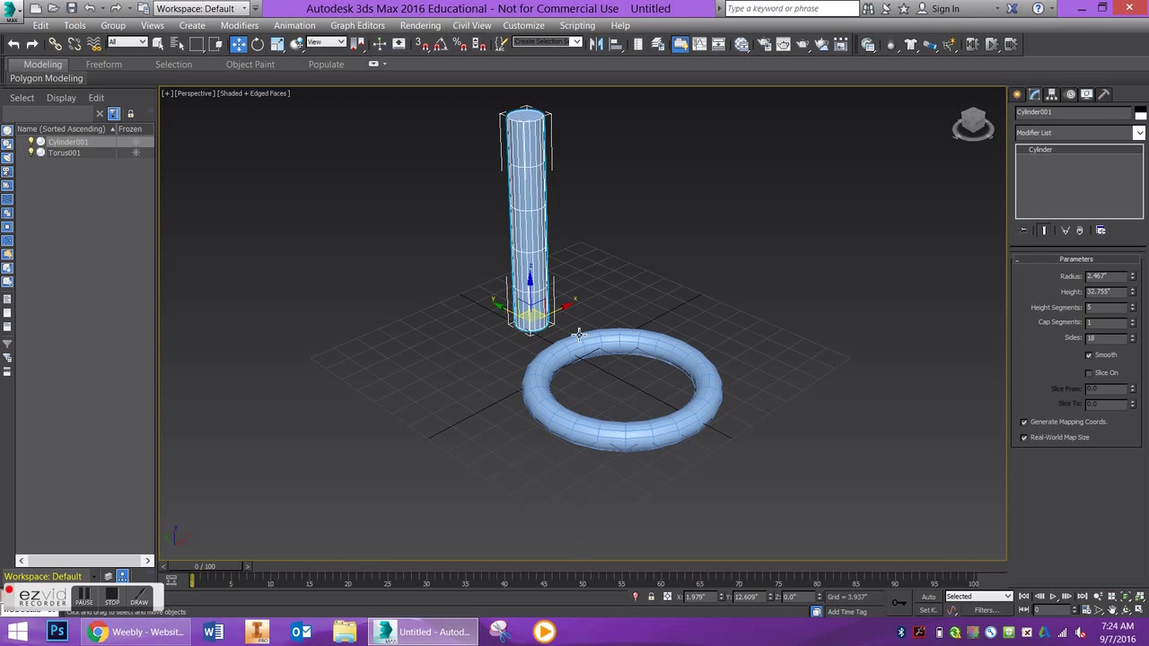
click(578, 432)
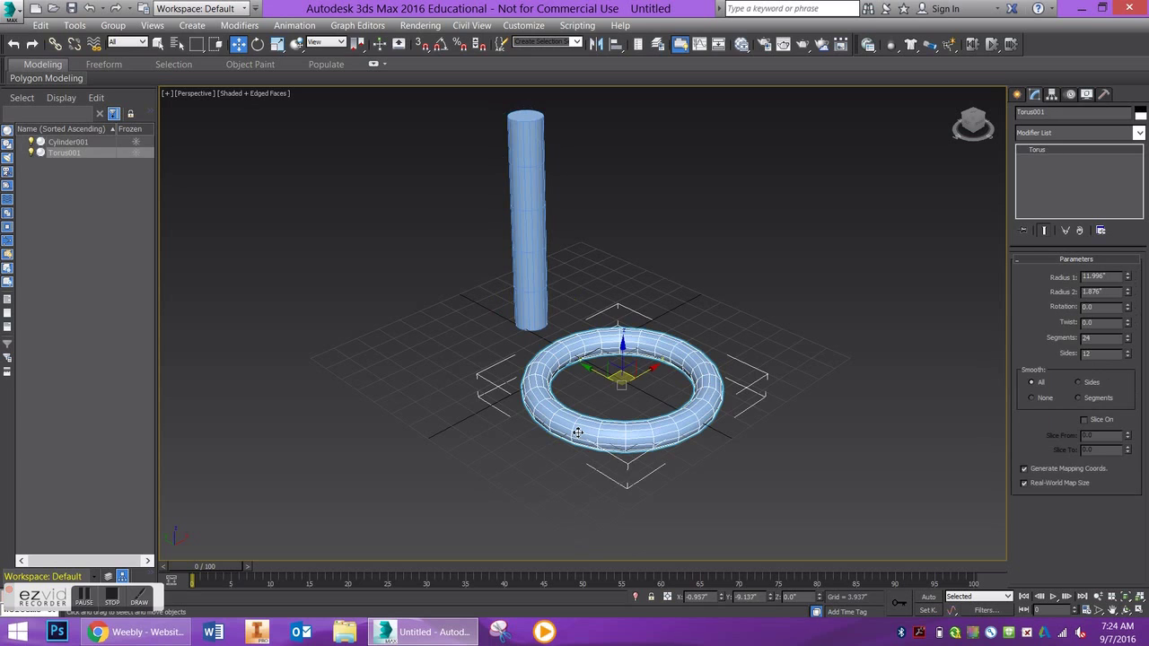
click(254, 95)
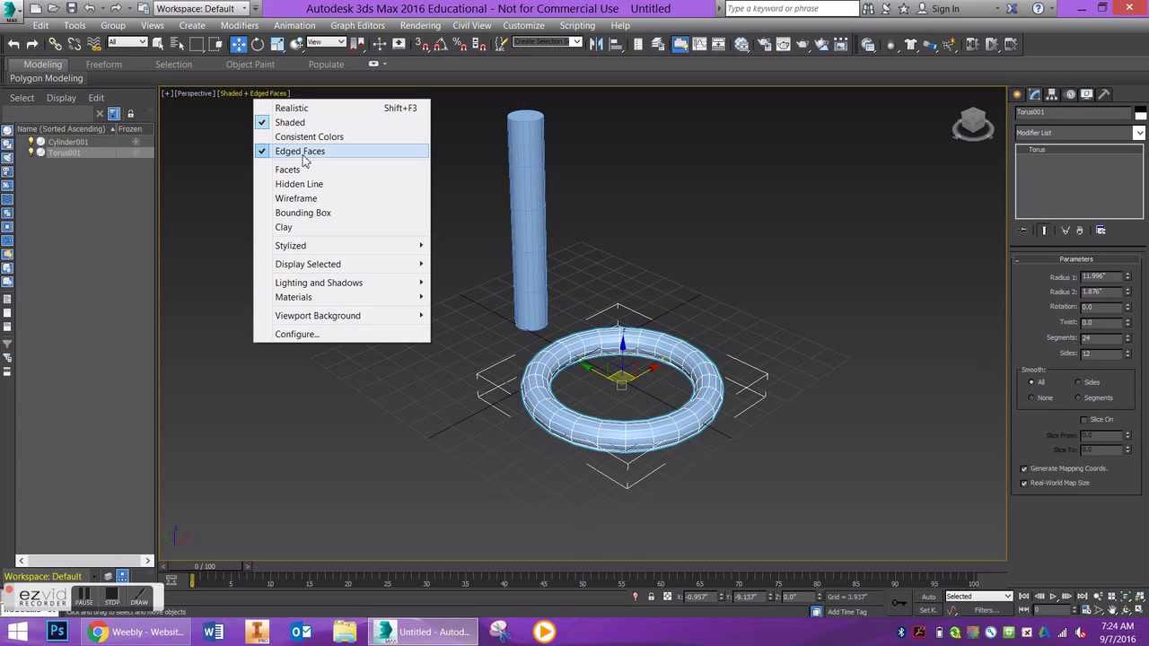
- Increase the cylinder's height segments to 28 and apply a Bend modifier to it
click(518, 215)
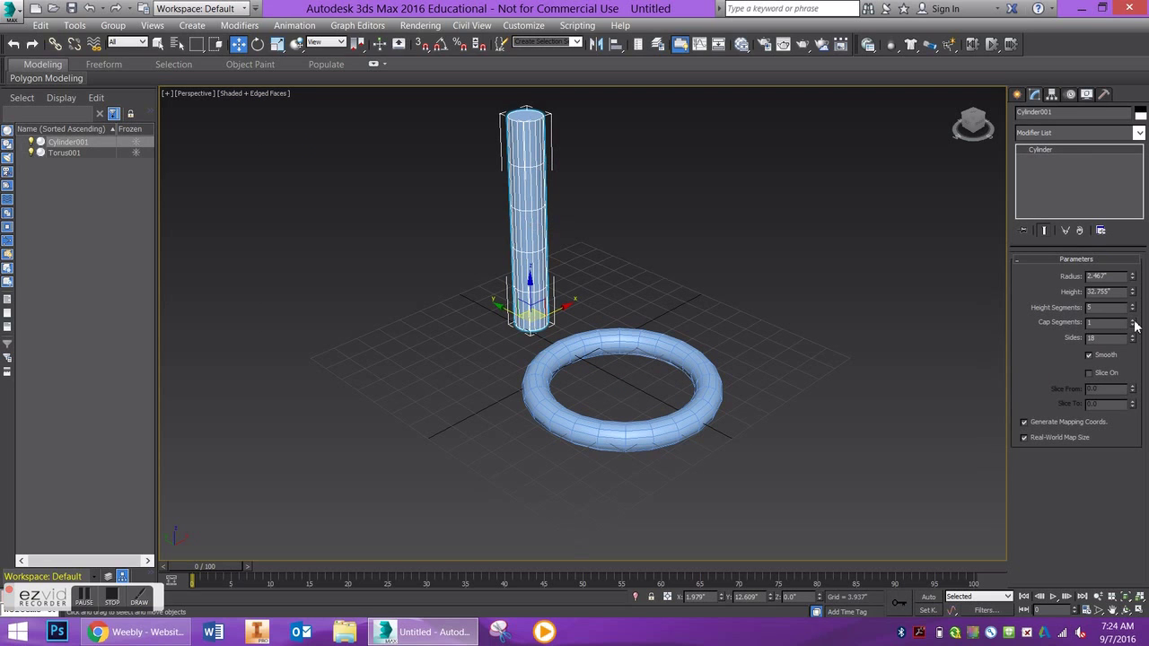
mouse_move(1129, 314)
mouse_down()
mouse_move(1133, 323)
mouse_move(1134, 295)
mouse_up()
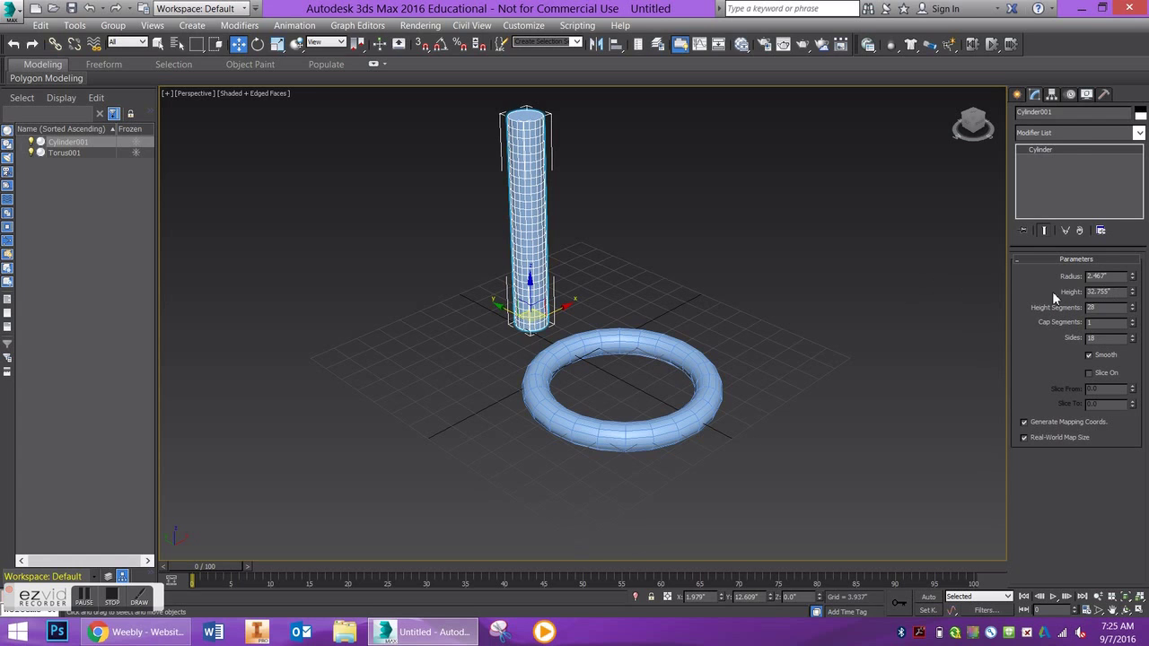
click(1061, 133)
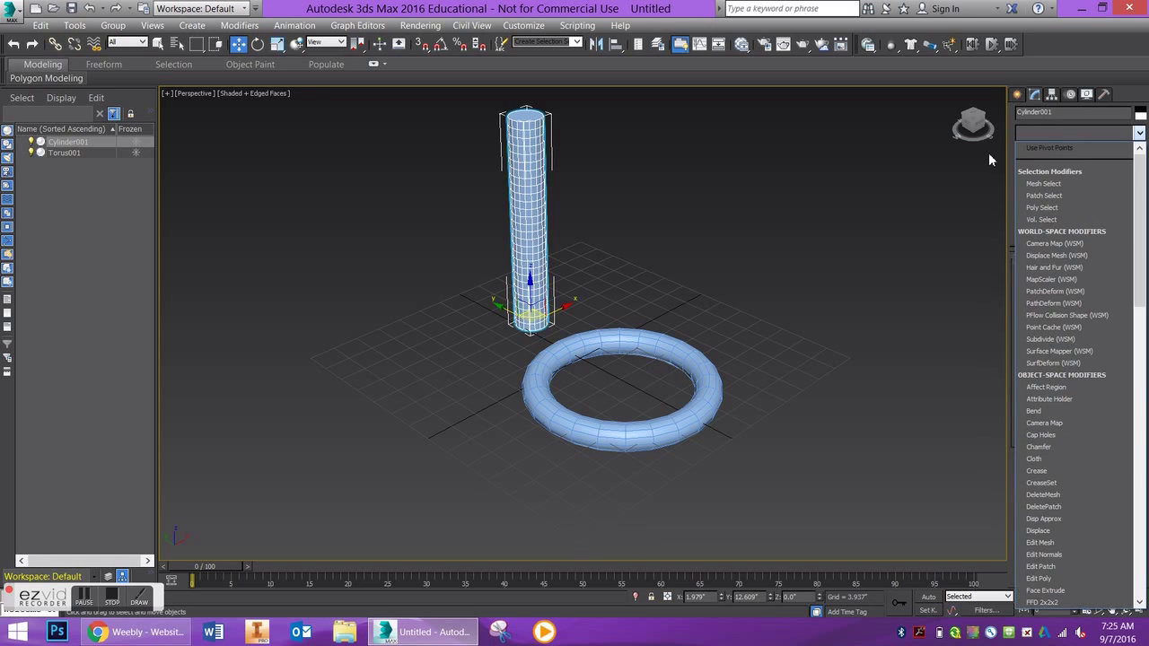
key(b)
key(Return)
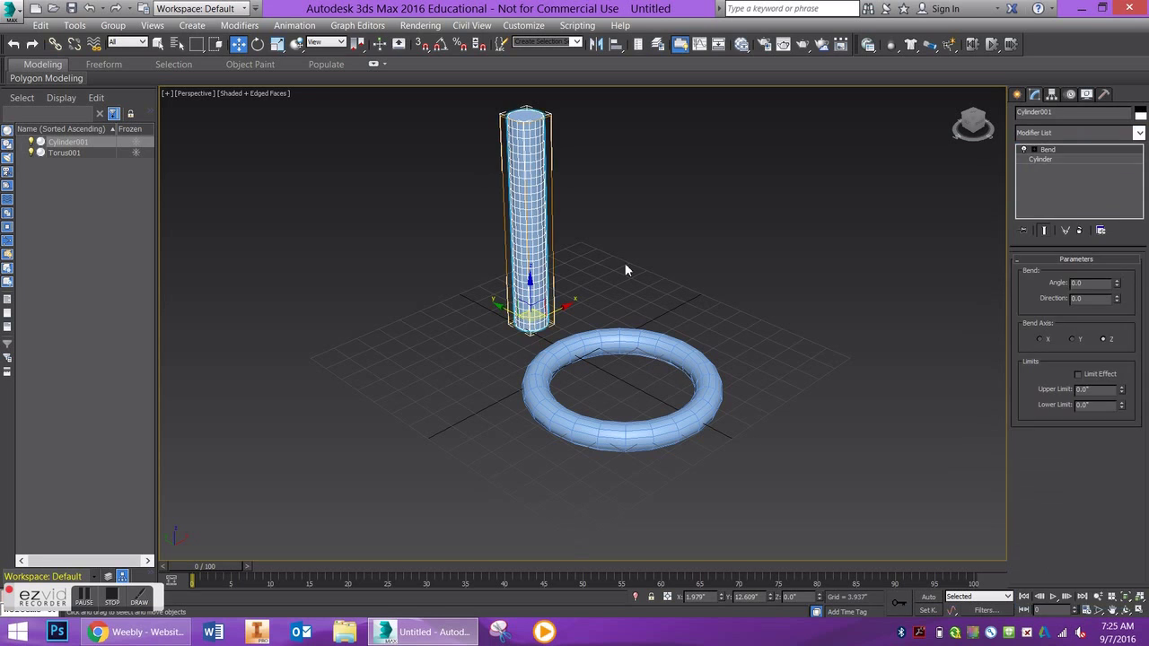
key(ctrl+z)
alt+middle_drag(602, 239, 581, 247)
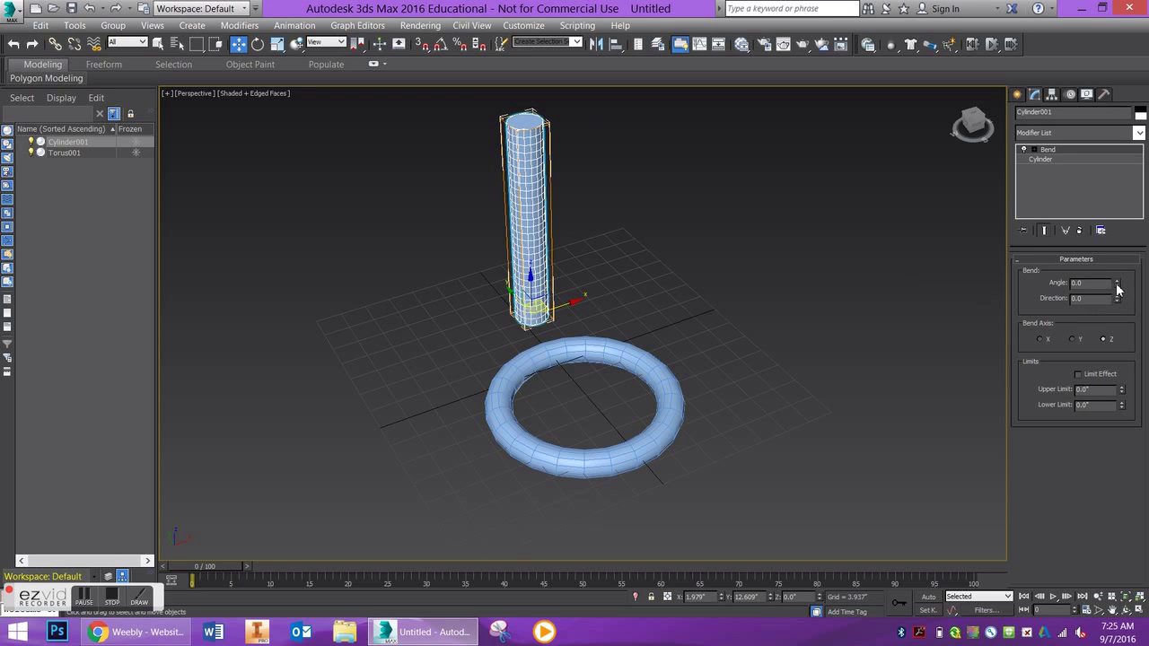
- Bend the cylinder to an angle of 138.5 with a direction of 15.5
drag(1117, 283, 40, 638)
right_click(40, 639)
drag(1118, 286, 1118, 171)
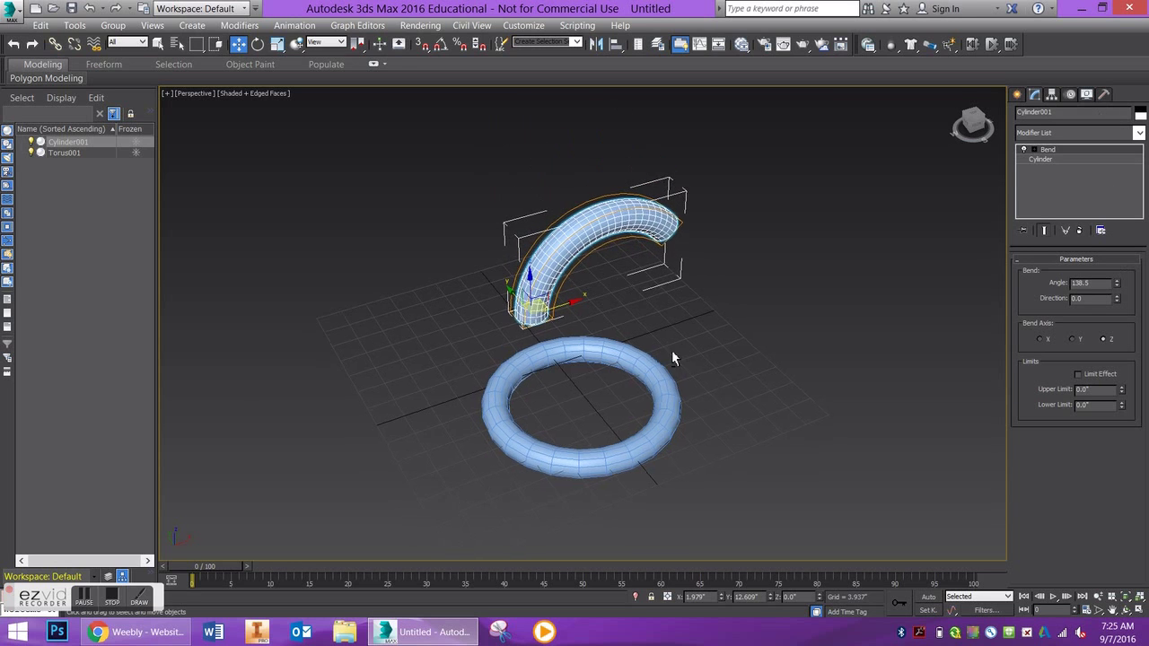
alt+middle_drag(672, 352, 642, 335)
drag(1116, 300, 1094, 338)
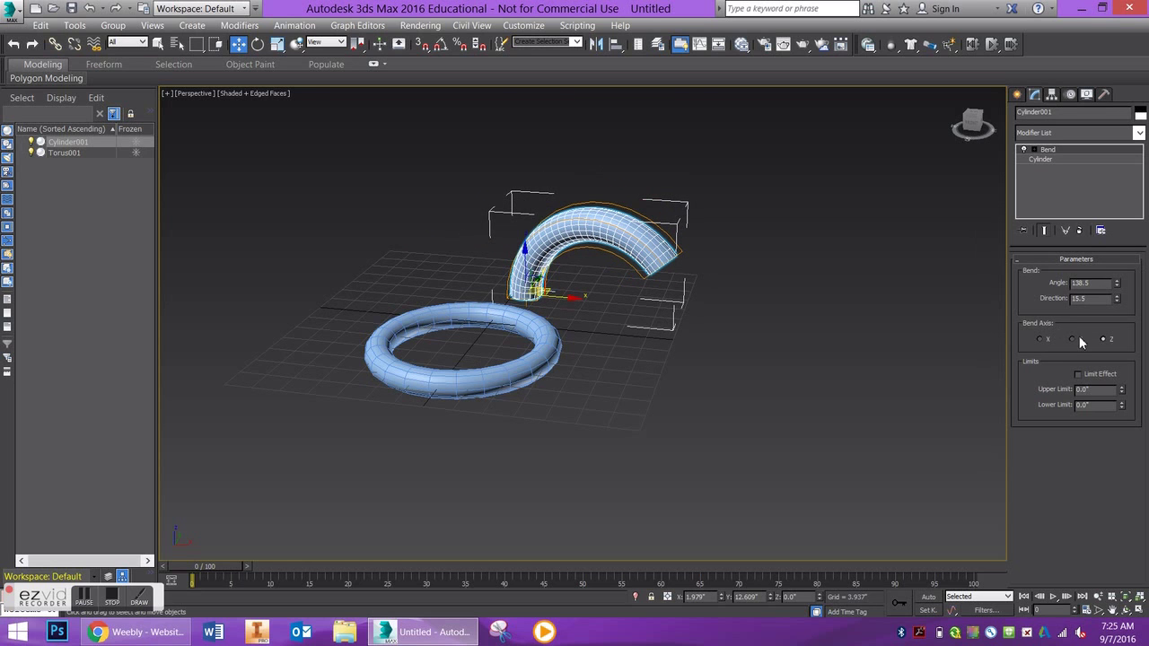
- Try the Y and X bend axes on the cylinder and return the axis to Z
click(1072, 340)
alt+middle_drag(598, 253, 642, 265)
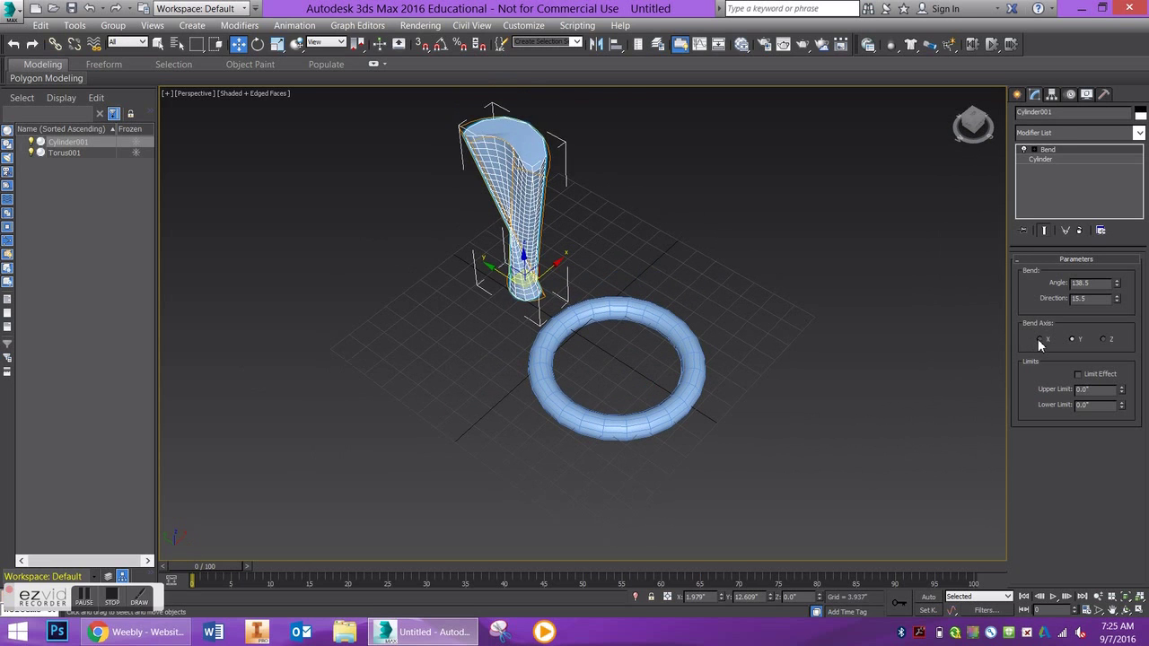
click(1040, 339)
alt+middle_drag(798, 257, 702, 231)
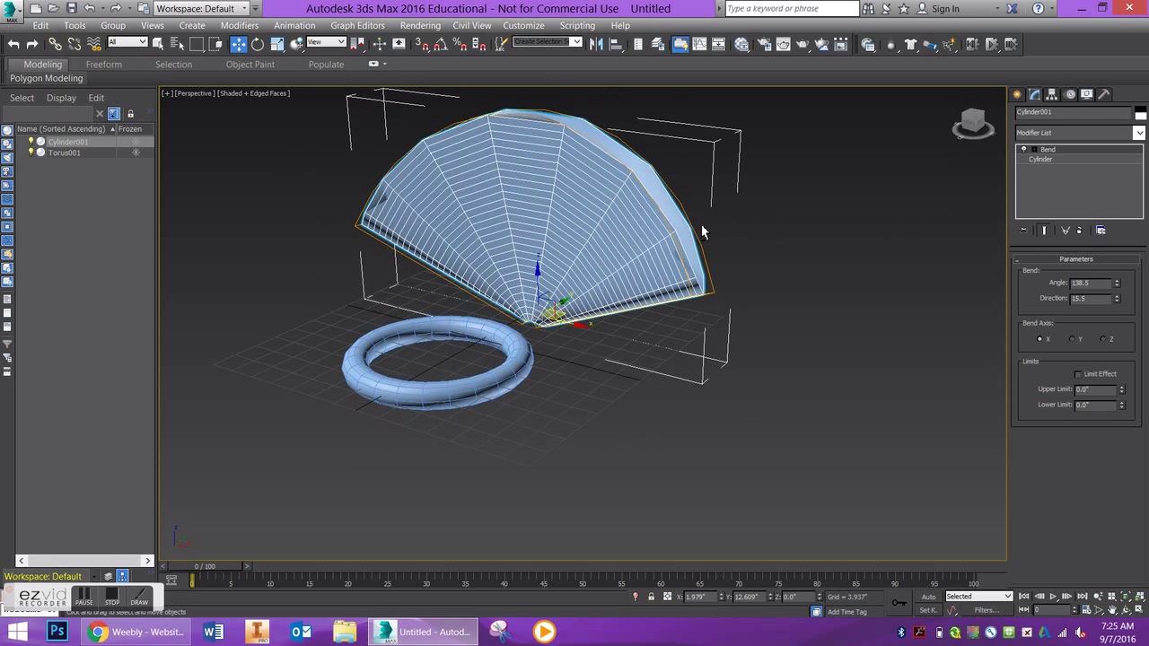
click(1103, 339)
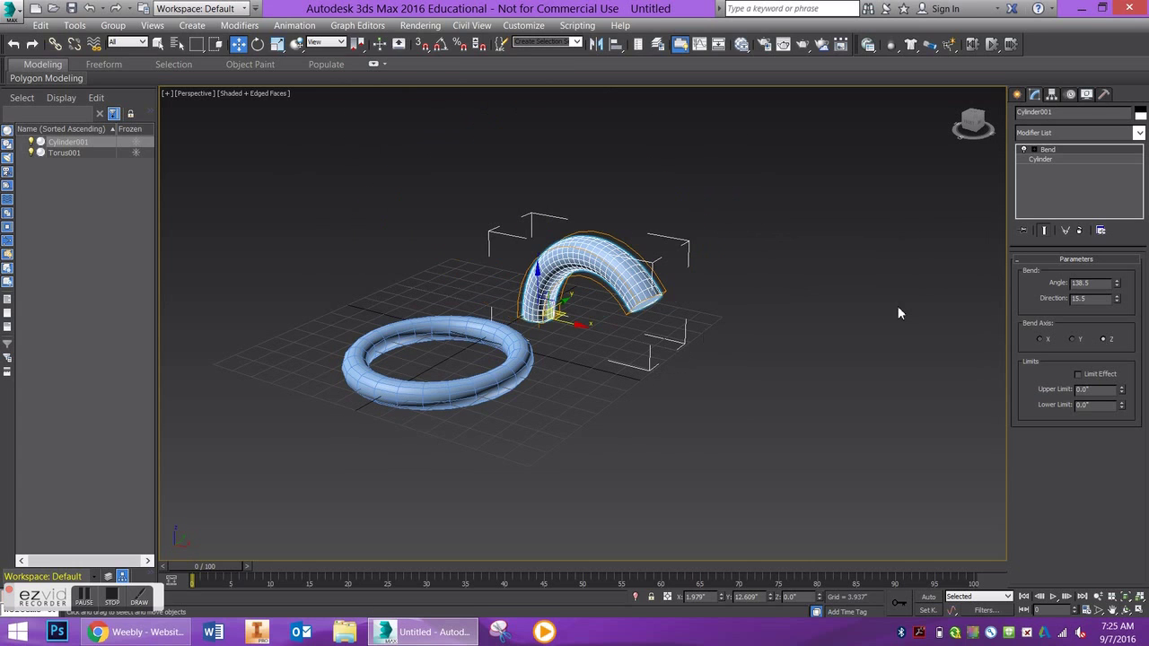
- Clone the bent cylinder as one Copy along the negative X direction and remove the copy's Bend modifier
alt+middle_drag(898, 308, 912, 228)
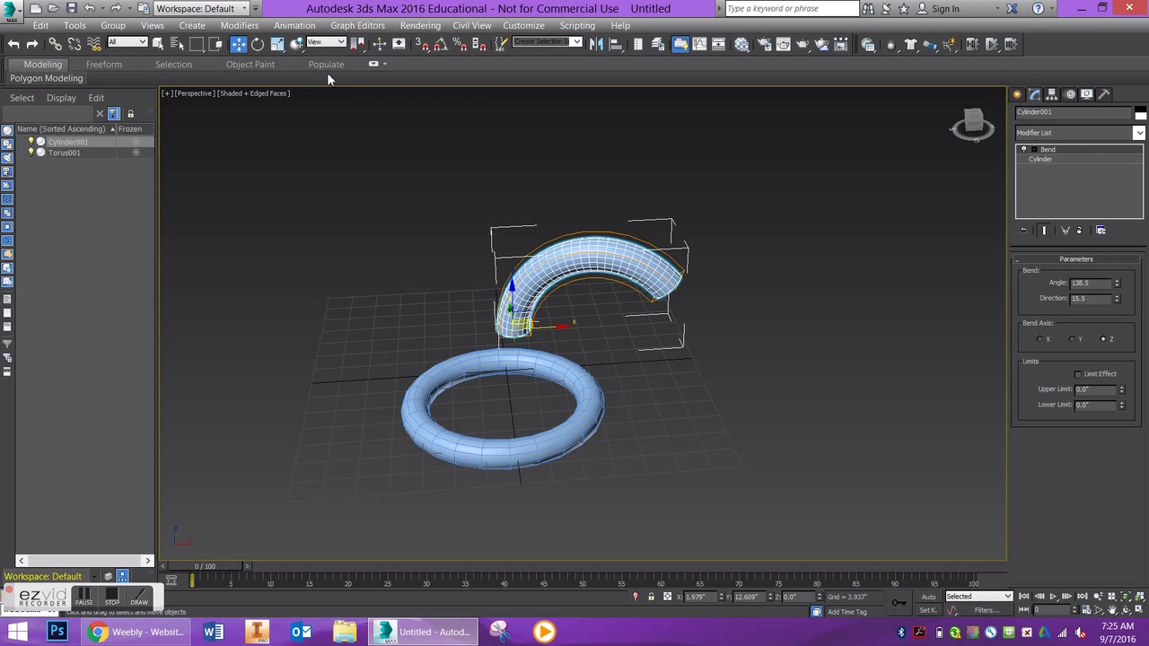
middle_drag(591, 261, 754, 243)
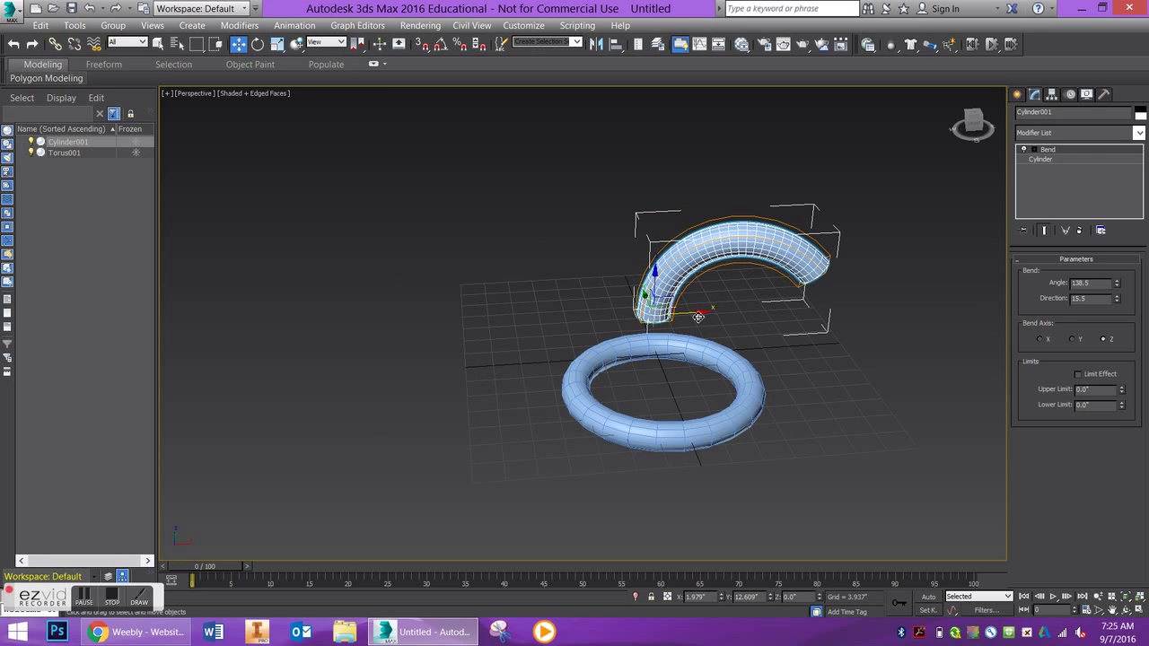
shift+drag(698, 317, 513, 326)
click(499, 269)
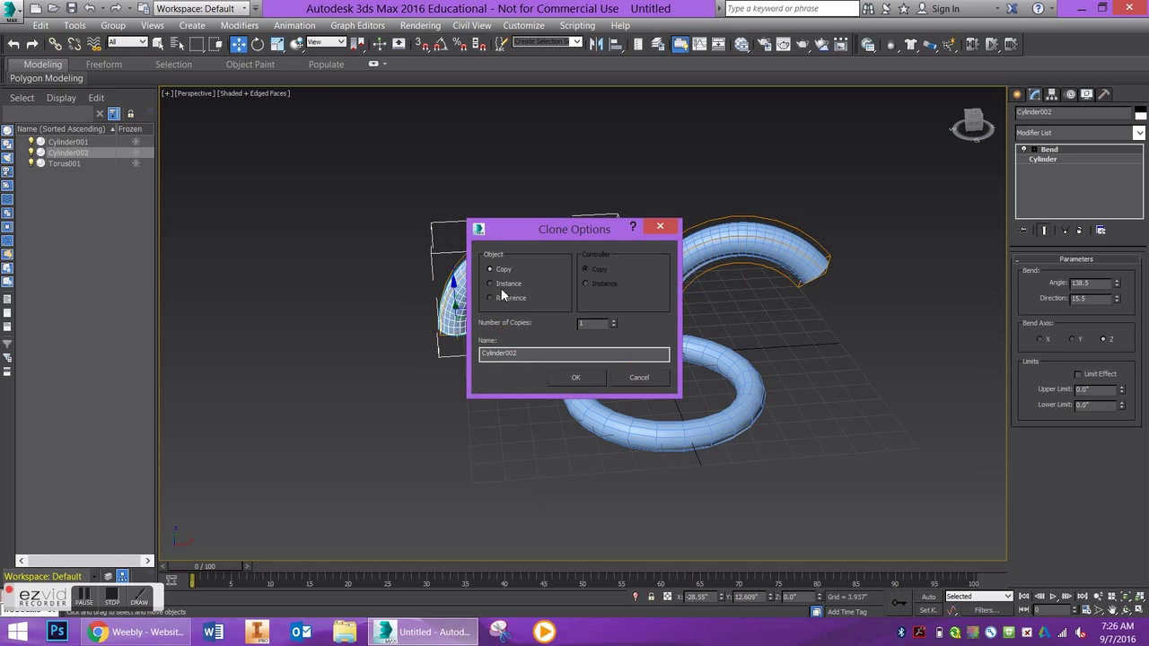
click(577, 378)
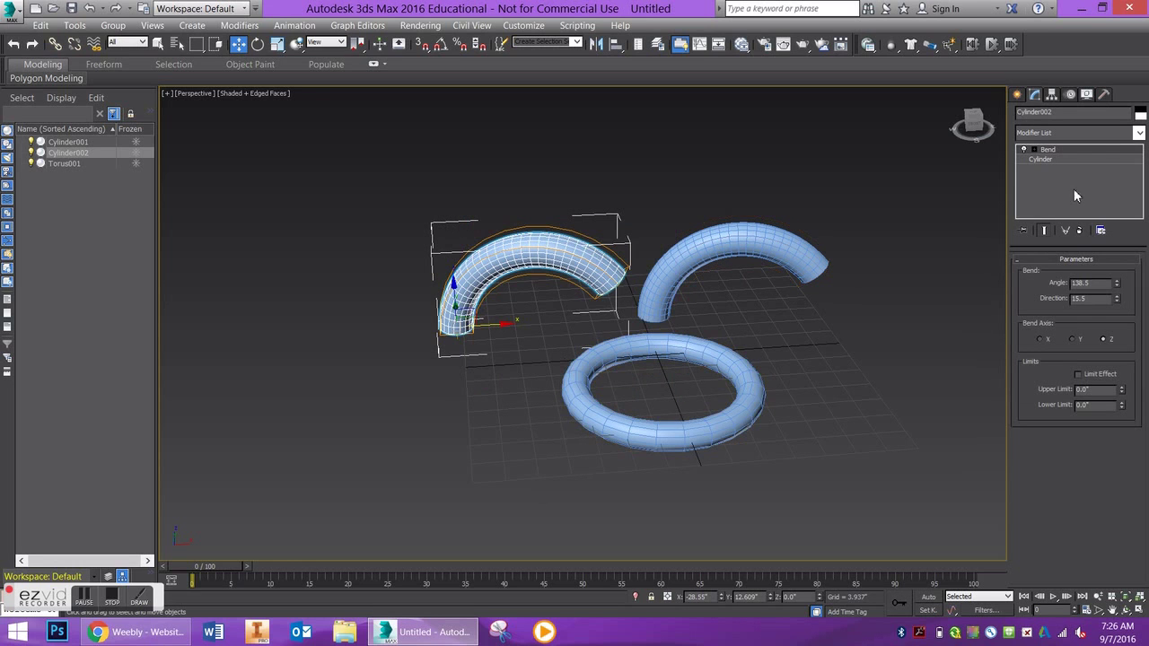
click(1079, 231)
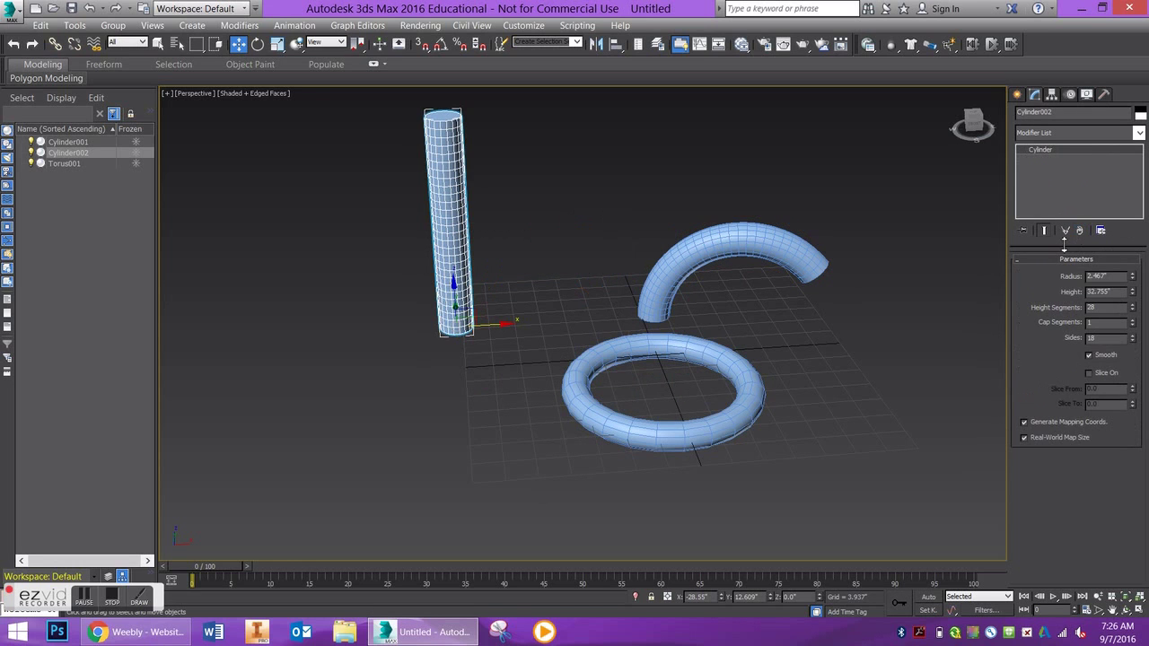
- Set the straight copy's height segments to 6 and its sides to 12
drag(1113, 307, 1068, 308)
text(8)
key(Return)
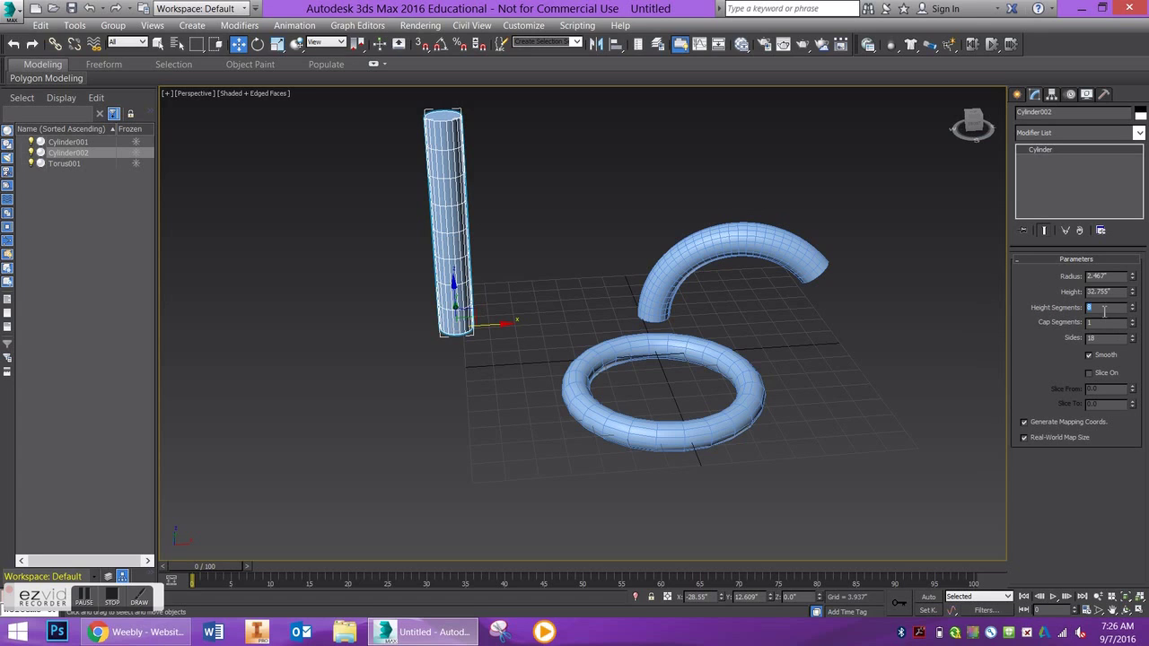
key(Return)
double_click(1113, 338)
text(12)
key(Return)
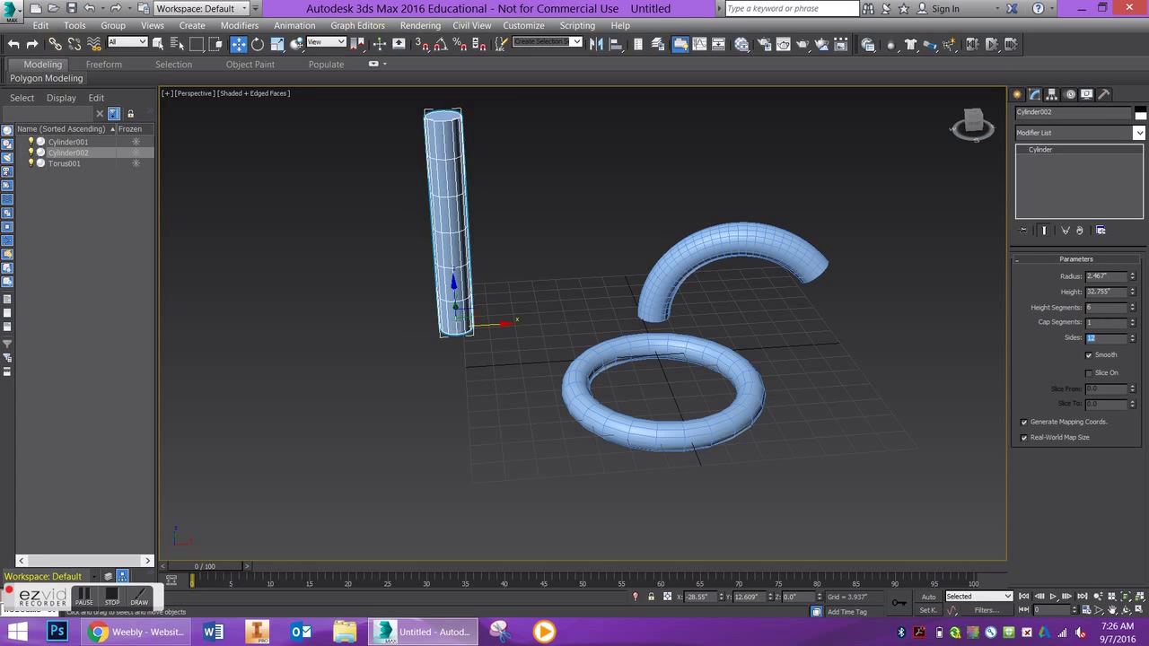
- Set the original cylinder's Bend angle to 140 and its direction to 20
middle_drag(610, 265, 564, 244)
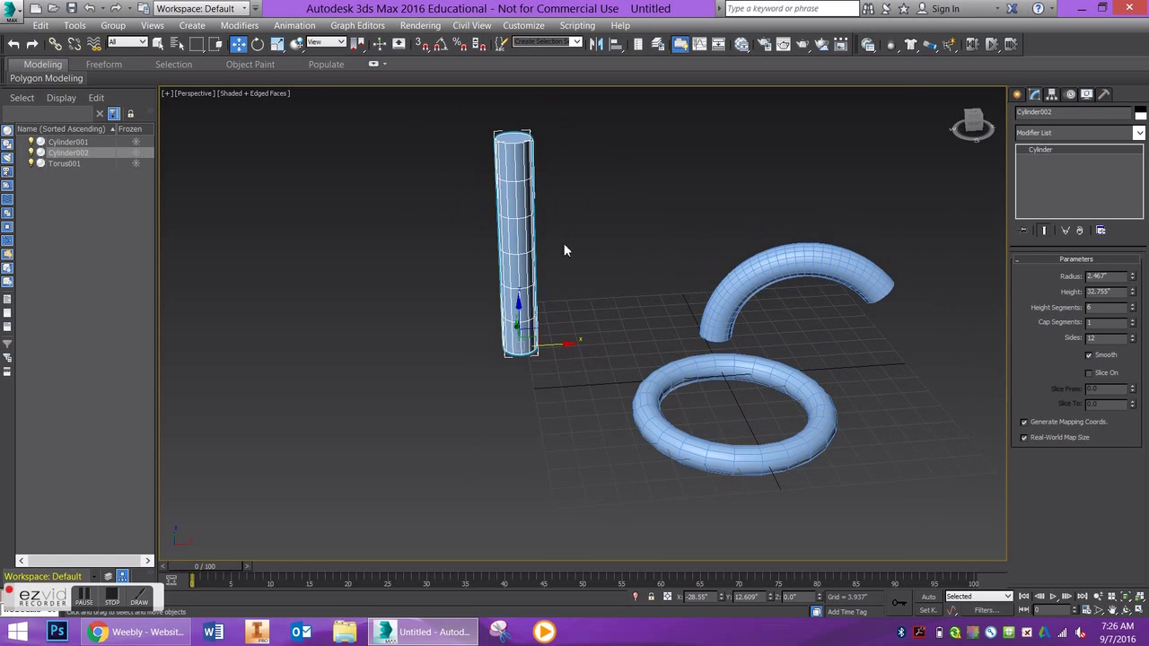
click(810, 262)
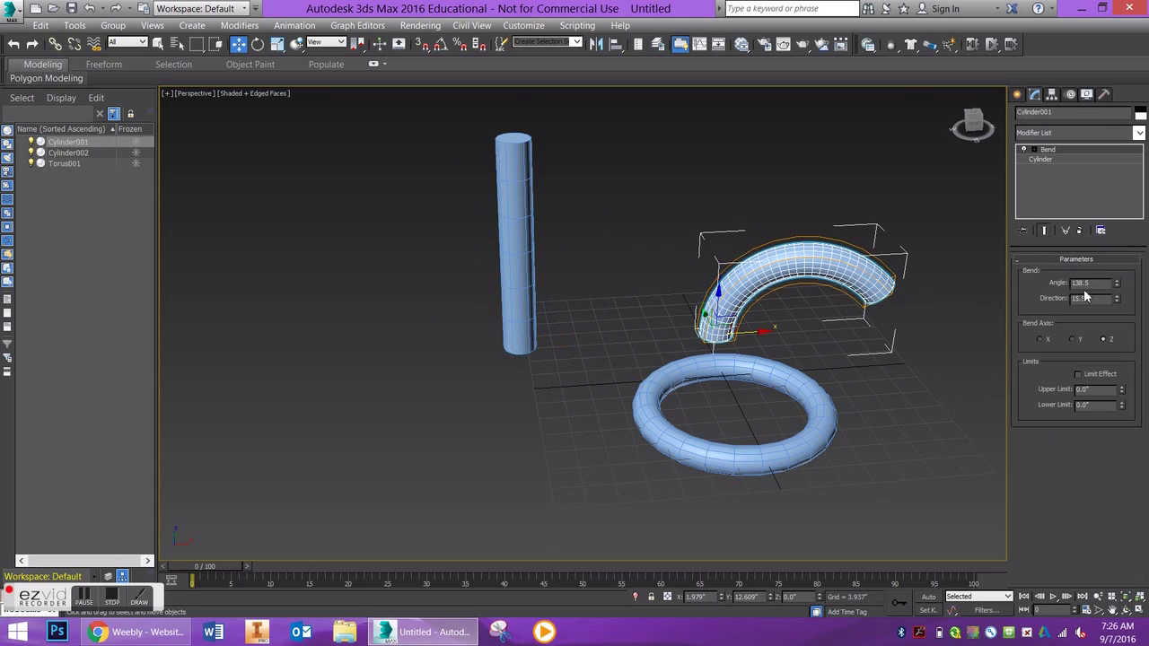
double_click(1096, 283)
text(140)
key(Tab)
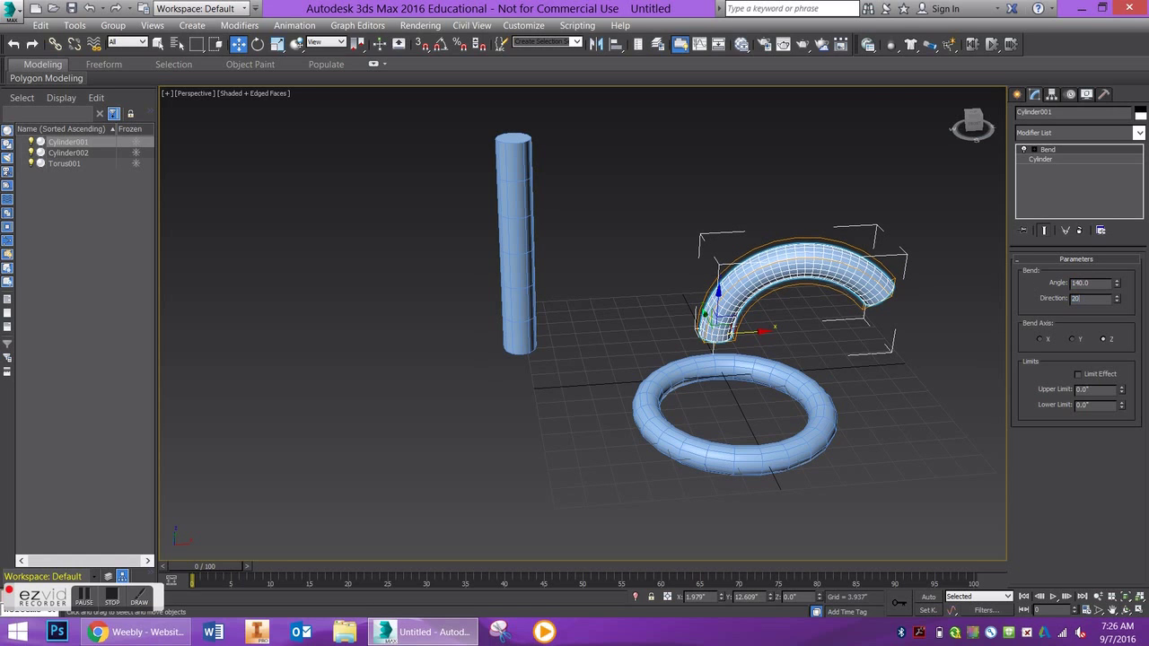
text(20)
key(Return)
- Apply a Bend modifier to the straight copy with angle 140 and direction 20
click(513, 243)
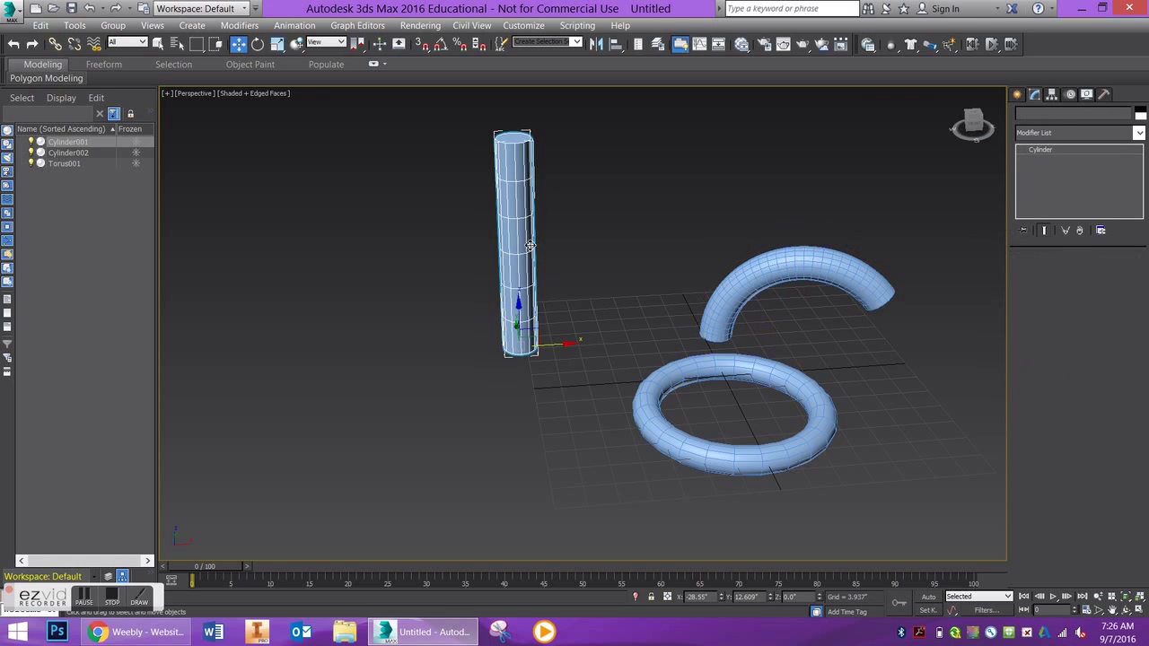
click(1062, 133)
key(Return)
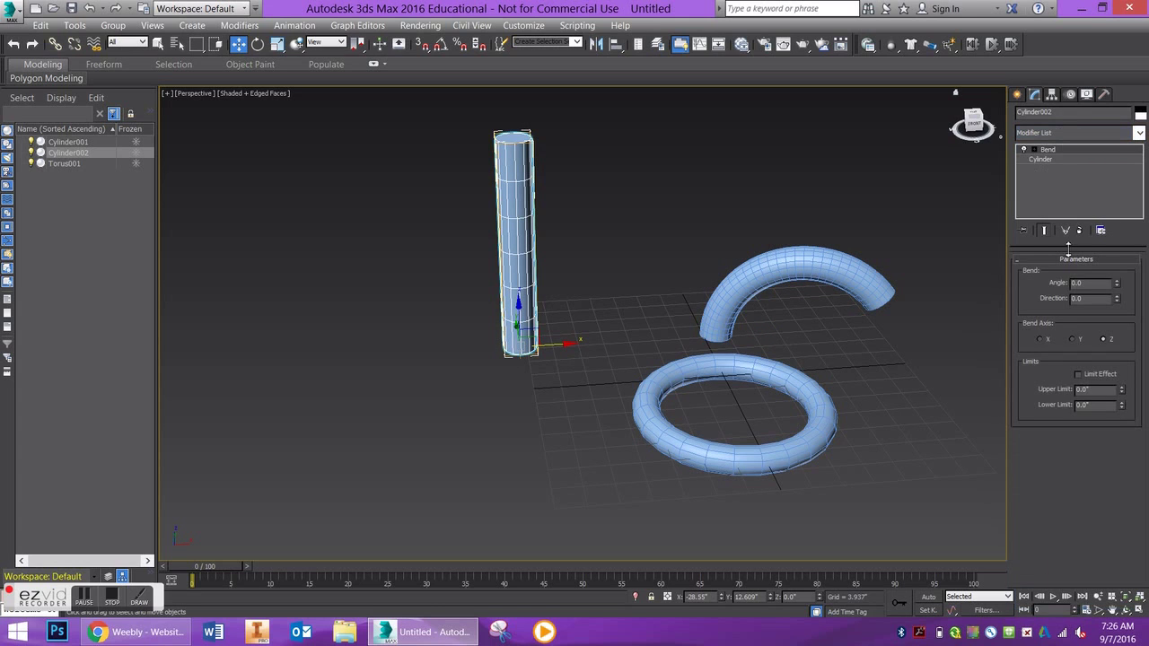
drag(1093, 283, 1020, 238)
text(140)
key(Tab)
text(20)
key(Return)
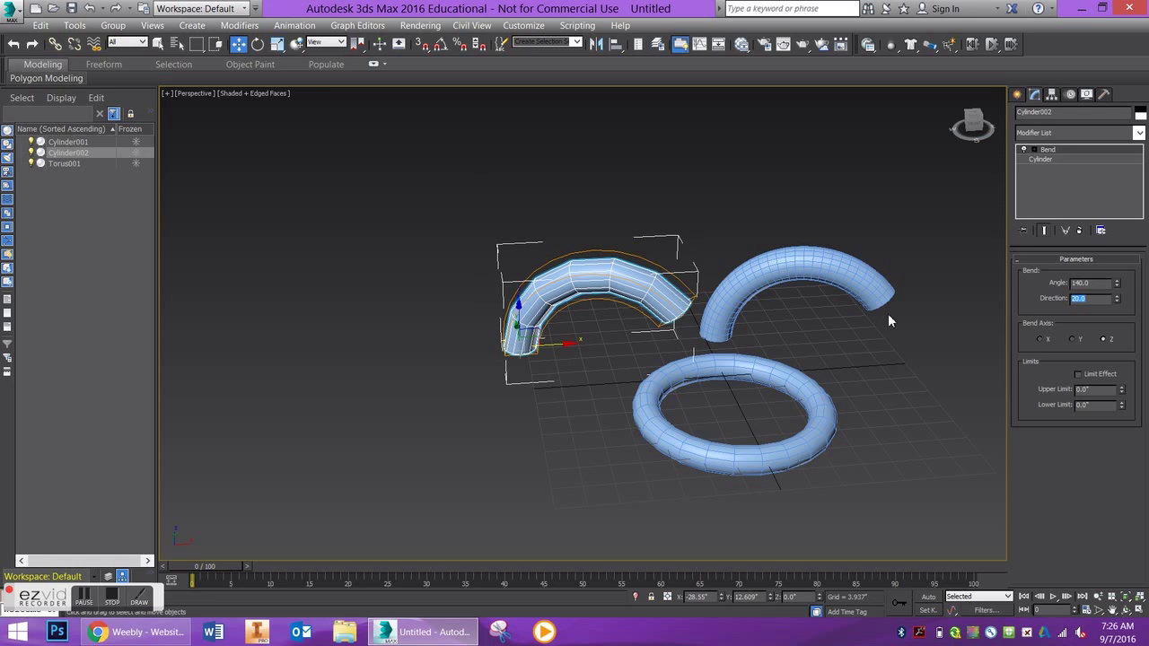
- Deselect everything and compare the smoothness of both bent cylinders with edged faces off and on
click(628, 328)
key(F4)
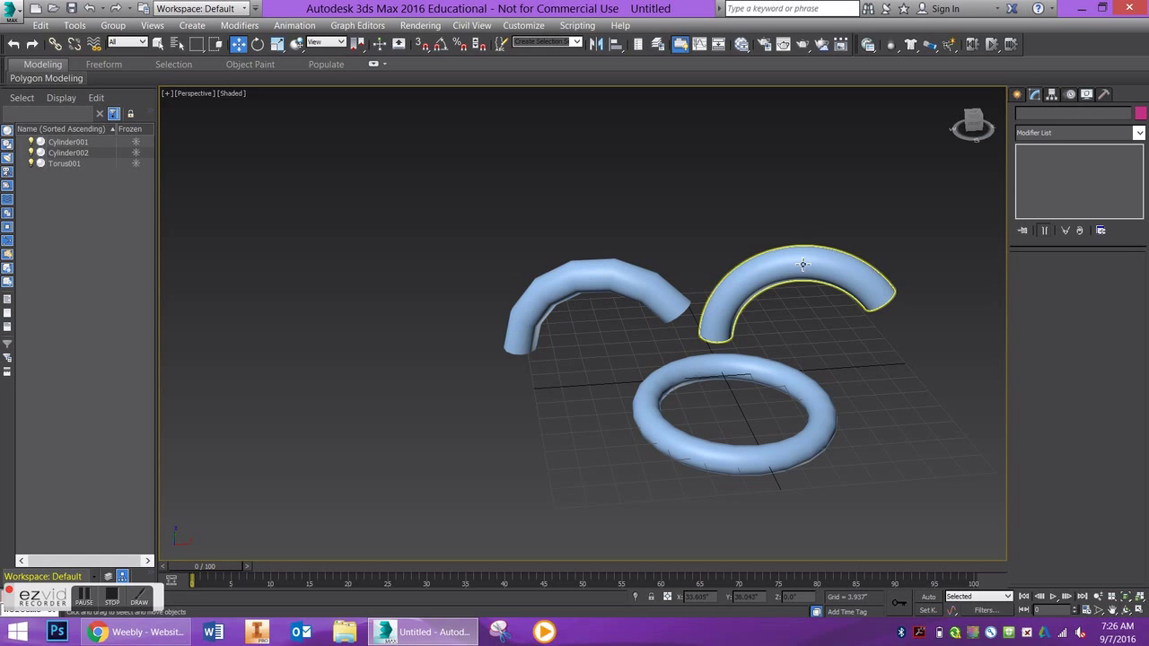
key(F4)
mouse_move(823, 313)
alt+middle_down()
mouse_move(678, 307)
mouse_move(605, 288)
mouse_move(824, 299)
alt+middle_up()
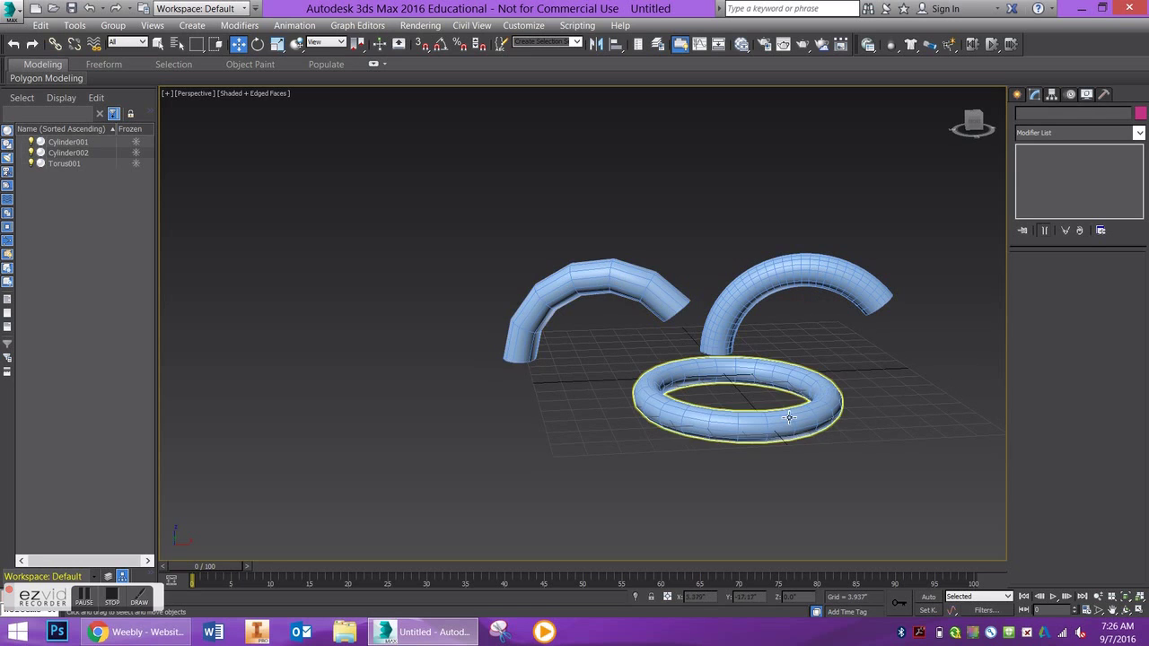
- Apply a Bend modifier to the torus with an angle of 35.5 and a direction of -236
click(726, 368)
alt+middle_drag(788, 457, 682, 356)
click(1042, 132)
key(b)
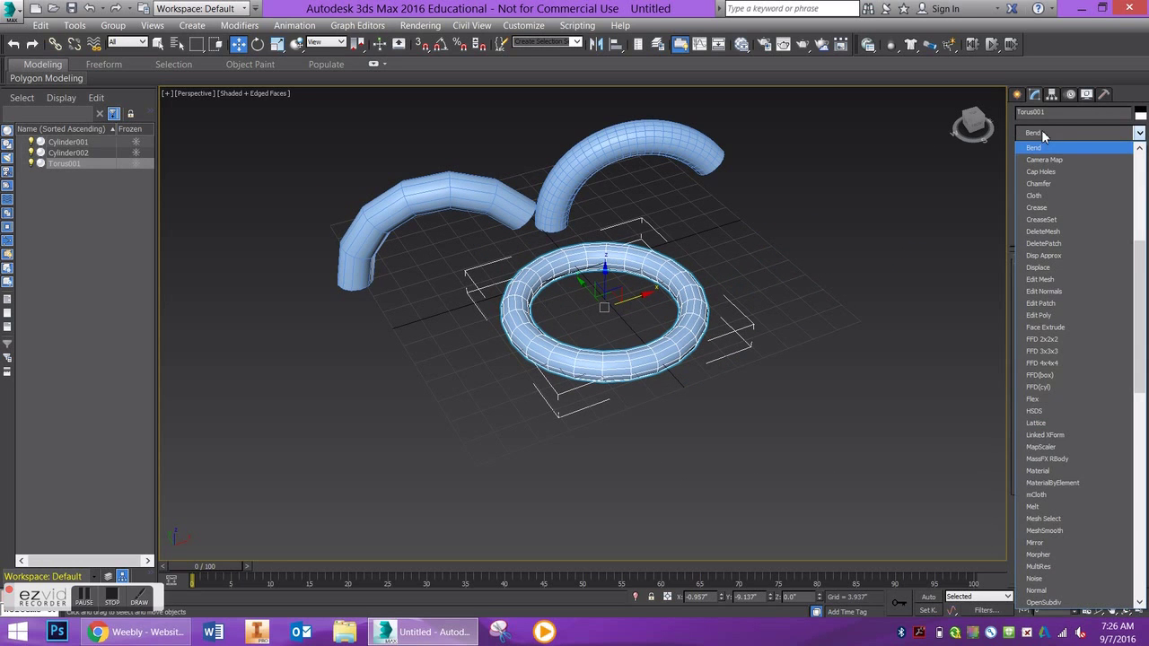
key(Return)
drag(1116, 284, 18, 236)
drag(1116, 299, 183, 582)
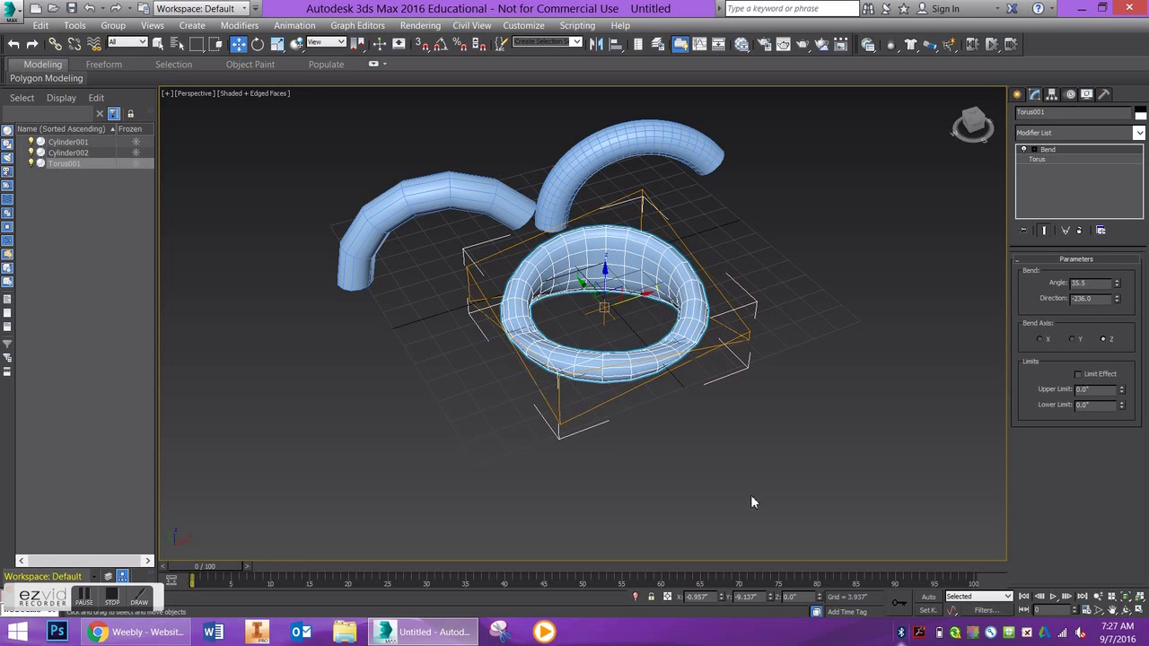
- Switch the torus's bend axis to Y and then to X to compare the resulting shapes
click(1071, 339)
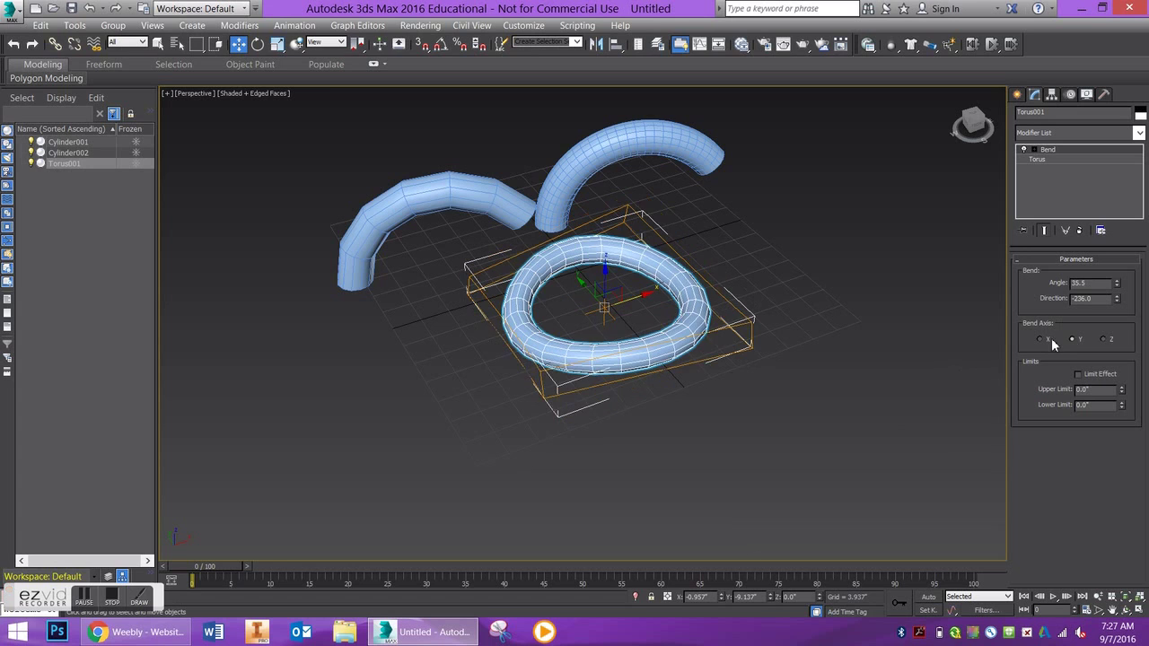
click(1041, 339)
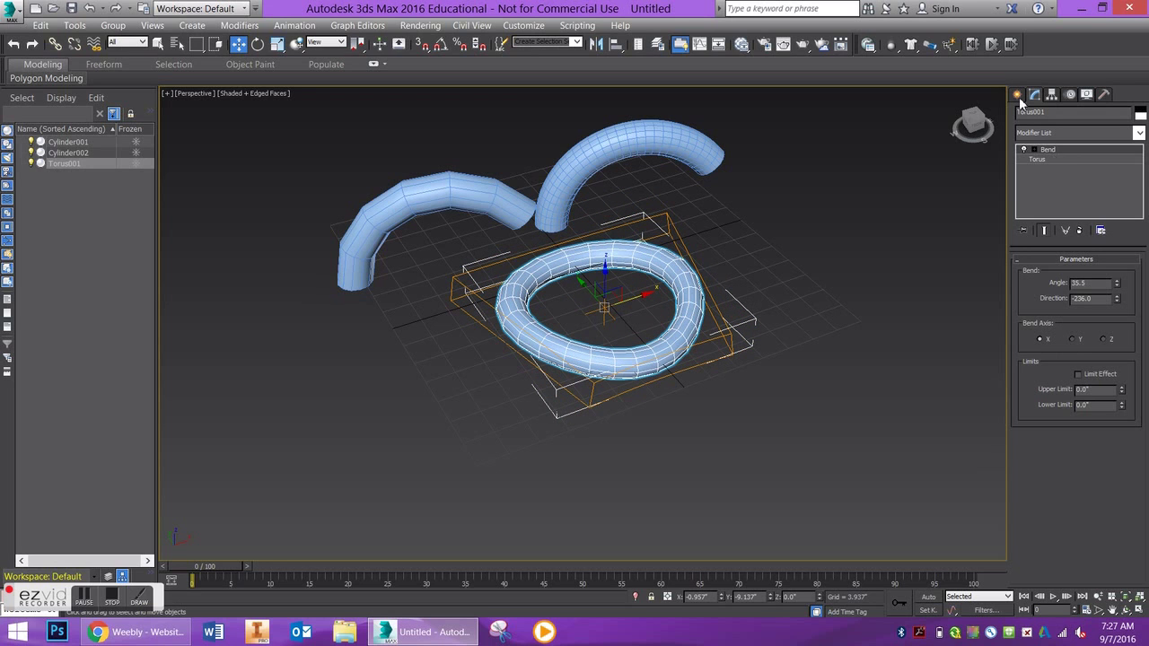
alt+middle_drag(496, 359, 598, 315)
- Turn on Limit Effect for Cylinder001's bend, with an upper limit of 23.256" and a lower limit of -12.362"
click(643, 172)
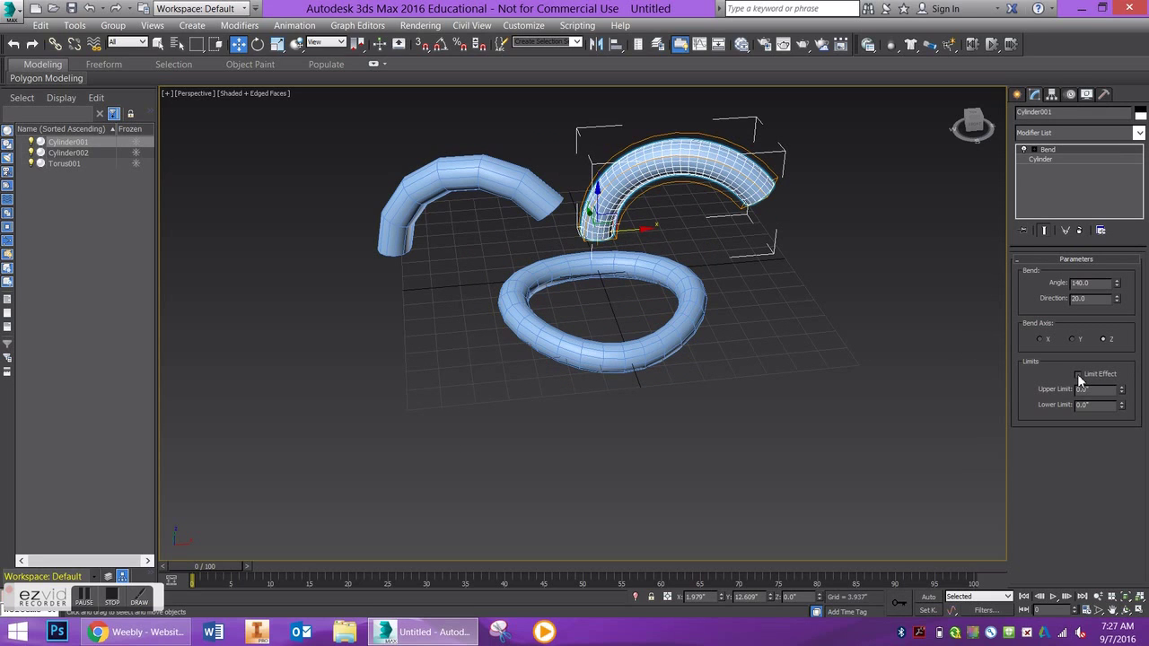
click(1078, 375)
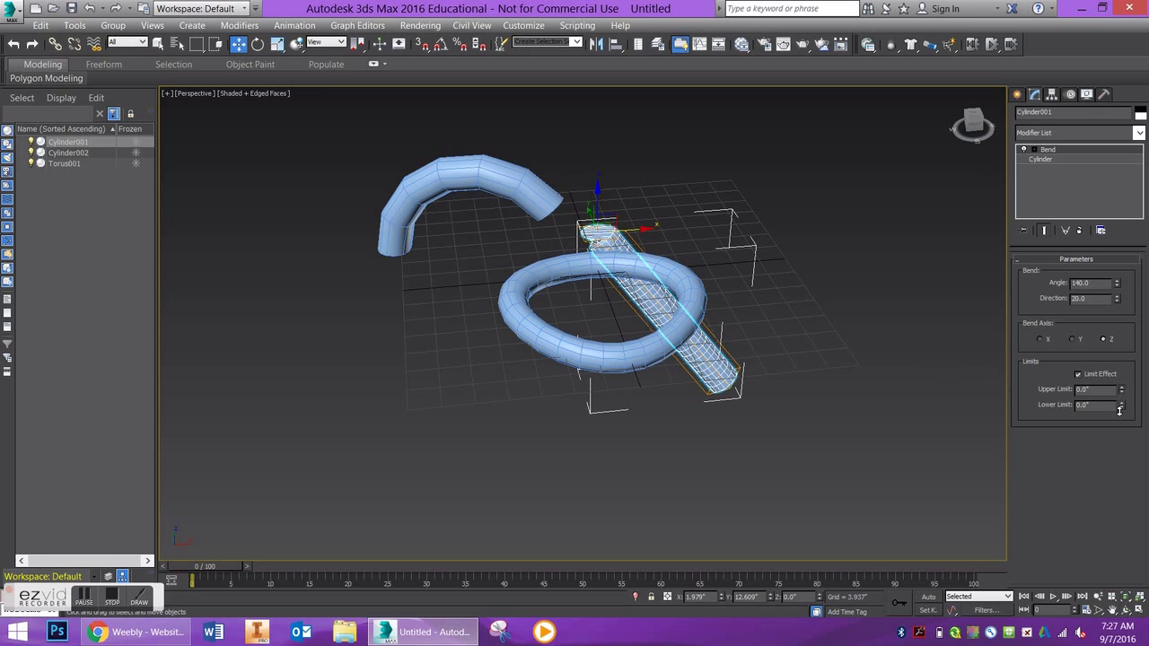
drag(1122, 393, 714, 519)
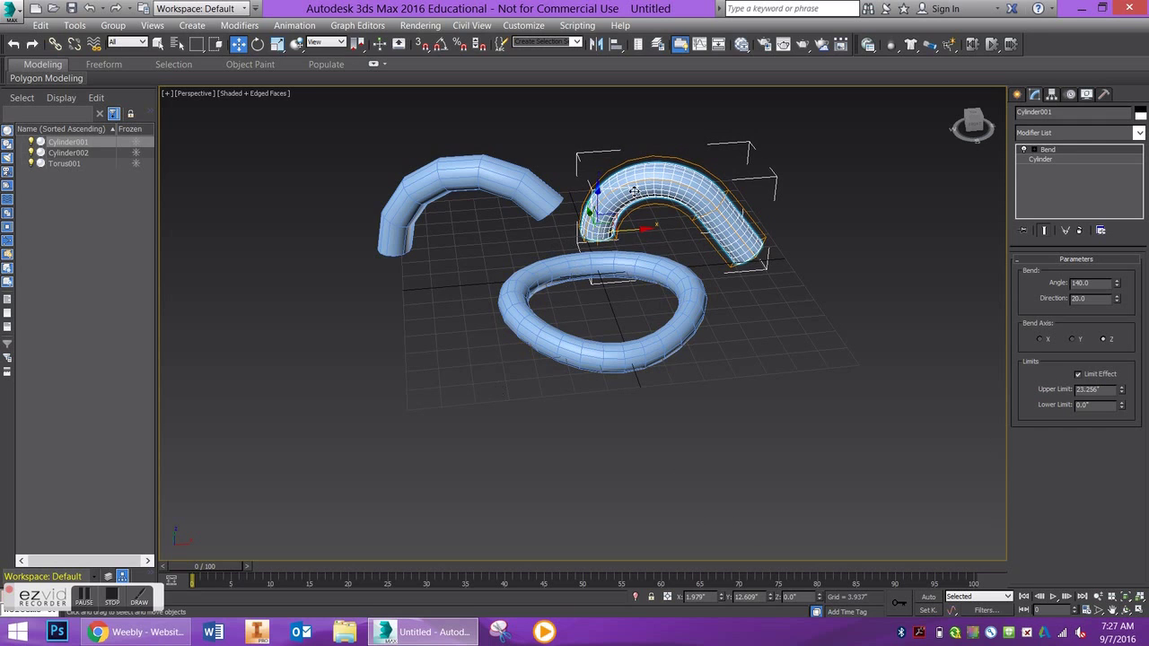
alt+middle_drag(692, 251, 689, 259)
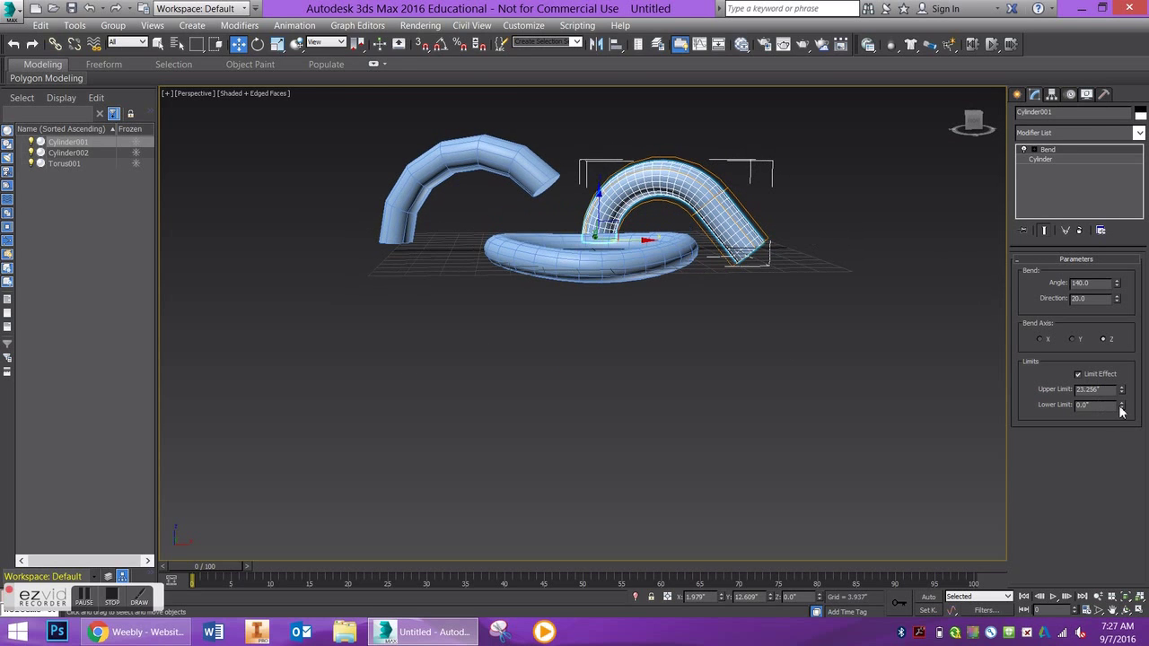
drag(1138, 435, 505, 427)
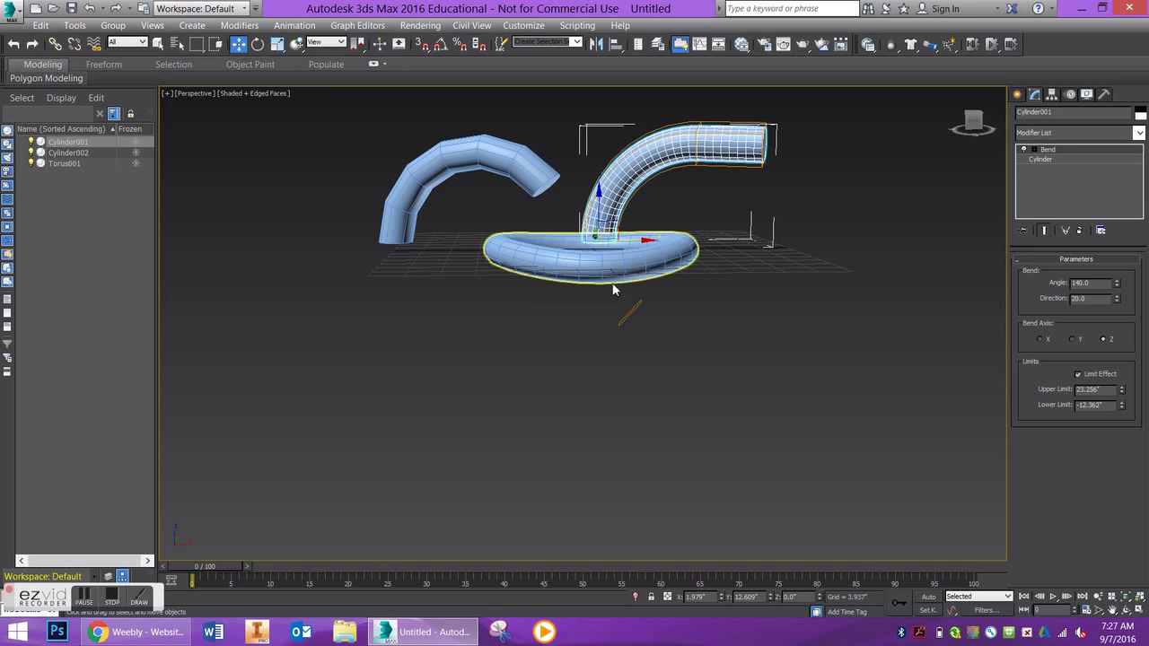
alt+middle_drag(609, 196, 634, 203)
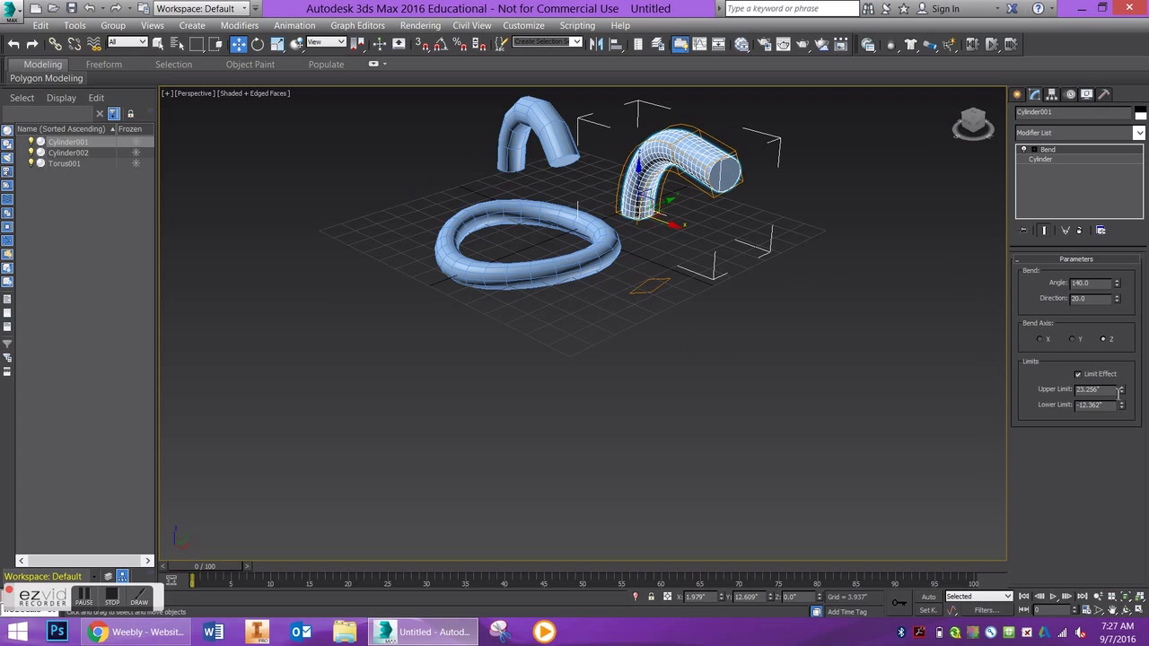
- Reset Cylinder001's upper and lower bend limits to 0 and turn off Limit Effect
drag(1097, 393, 1029, 387)
text(0)
key(Tab)
text(0)
key(Tab)
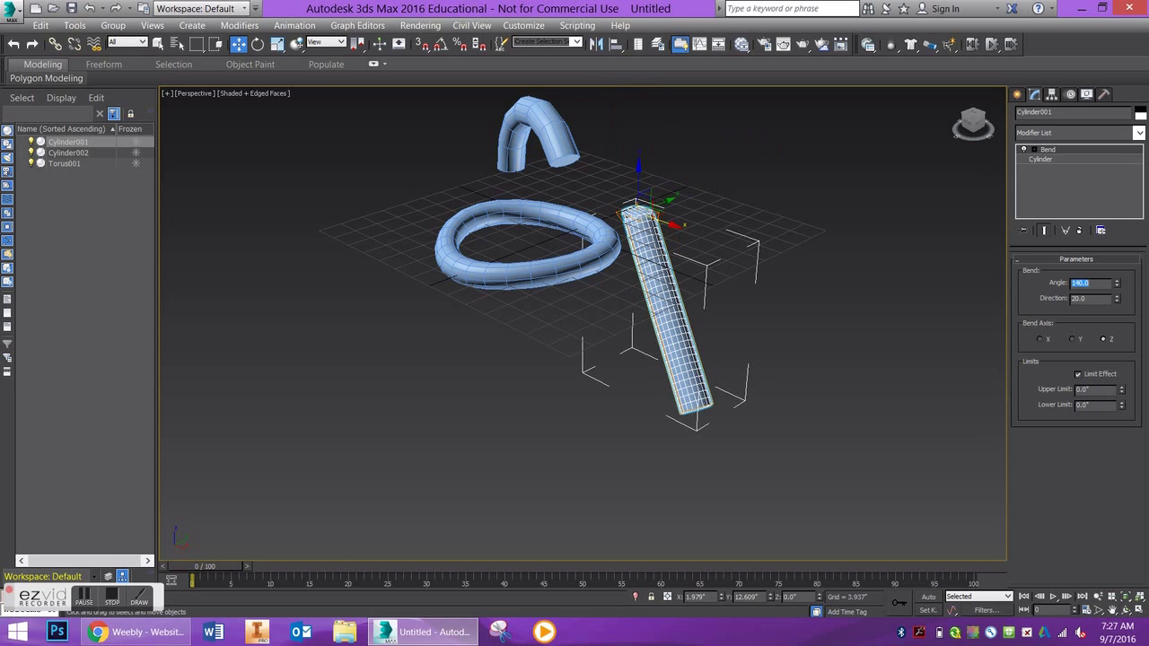
click(1079, 376)
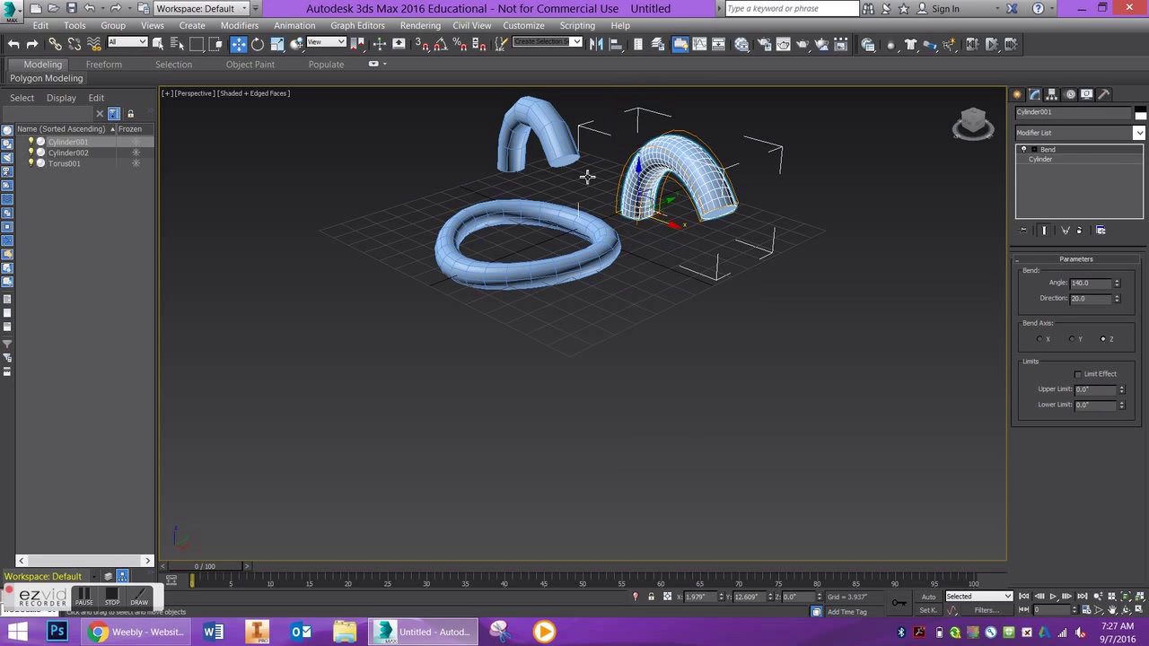
alt+middle_drag(586, 176, 698, 237)
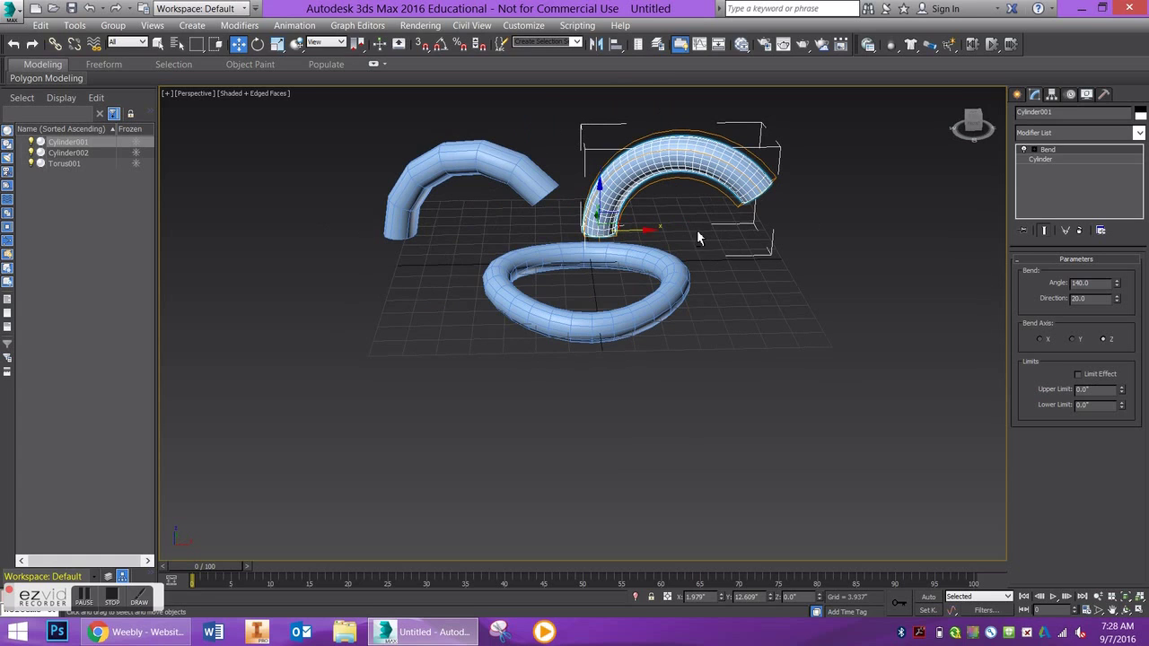
- Try rotating the Bend modifier's gizmo on Cylinder001, then cancel the rotation
click(1024, 150)
click(1042, 159)
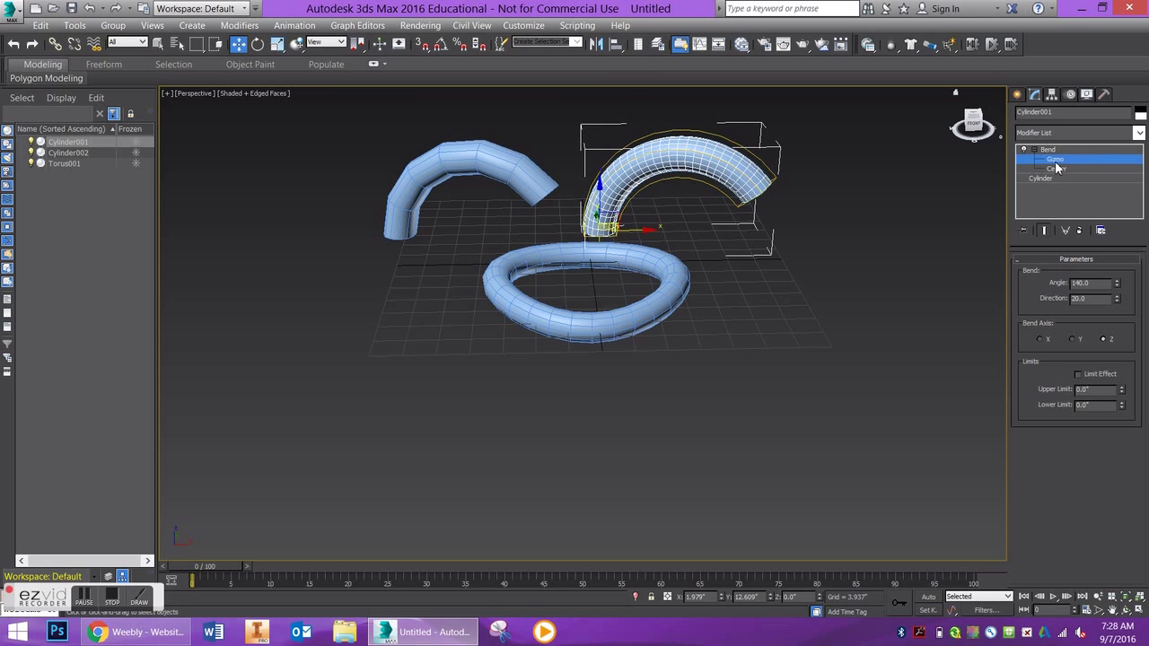
click(1036, 151)
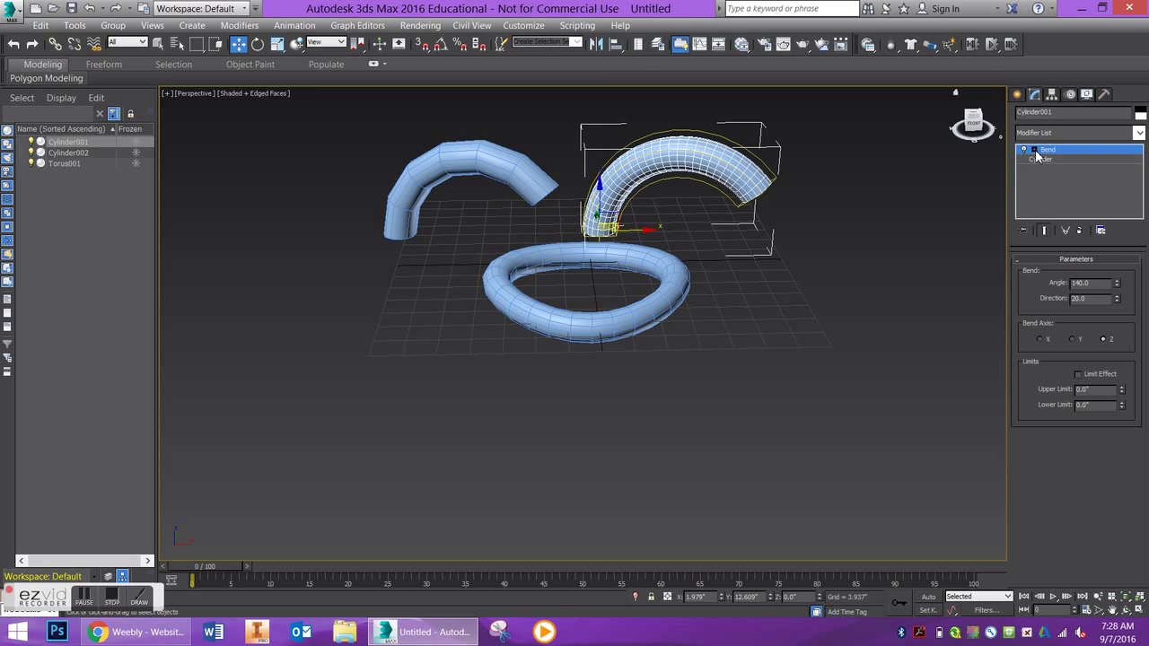
click(1035, 151)
click(1055, 160)
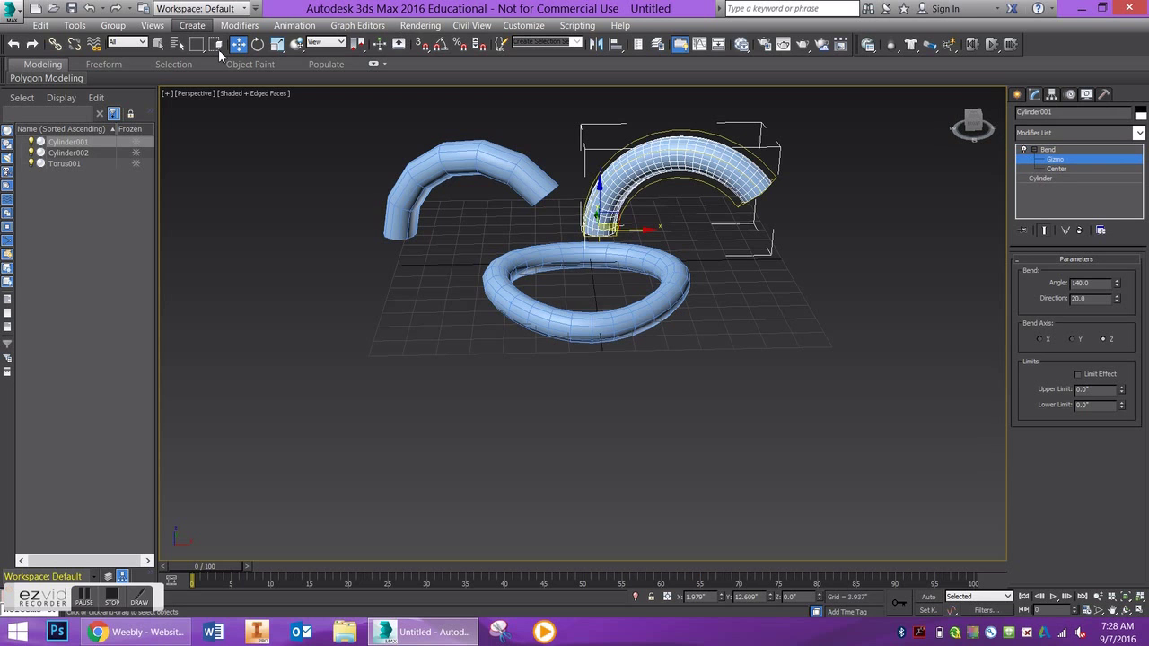
click(258, 44)
drag(630, 200, 634, 175)
right_click(634, 176)
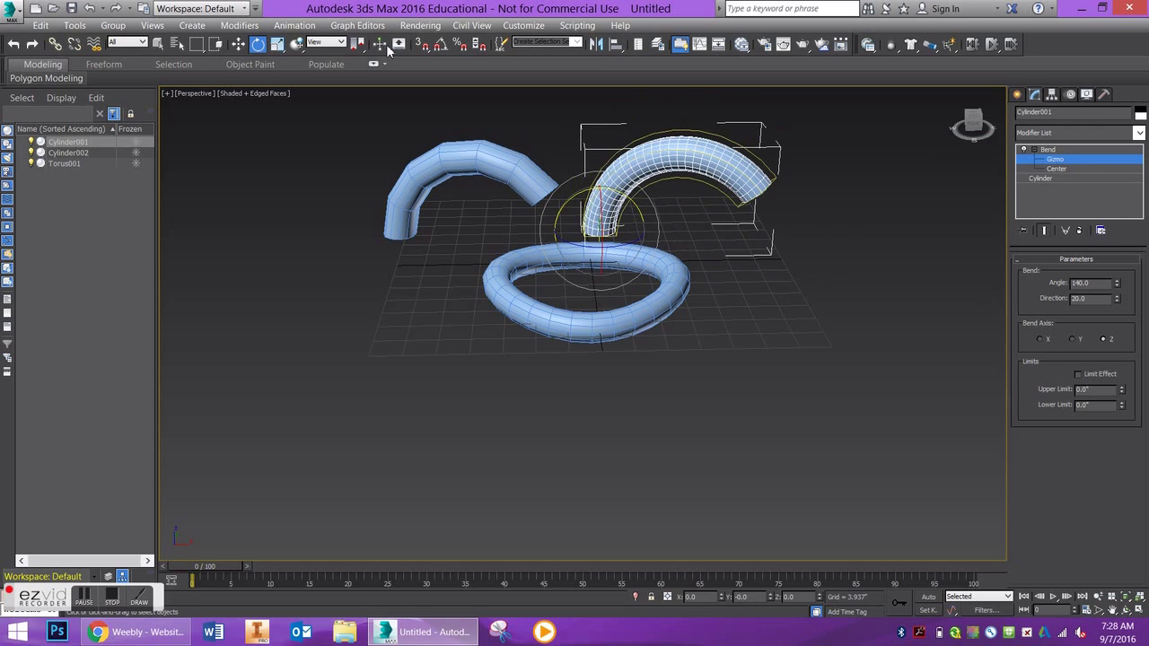
- Try moving Cylinder001's Bend gizmo along the X axis, then undo the move
click(238, 43)
drag(642, 232, 705, 241)
key(ctrl+z)
- Move Cylinder001's Bend center up and then down along the Z axis, to a Z position of about -12.5"
click(1054, 170)
drag(603, 206, 607, 114)
middle_drag(639, 168, 697, 252)
drag(637, 194, 697, 352)
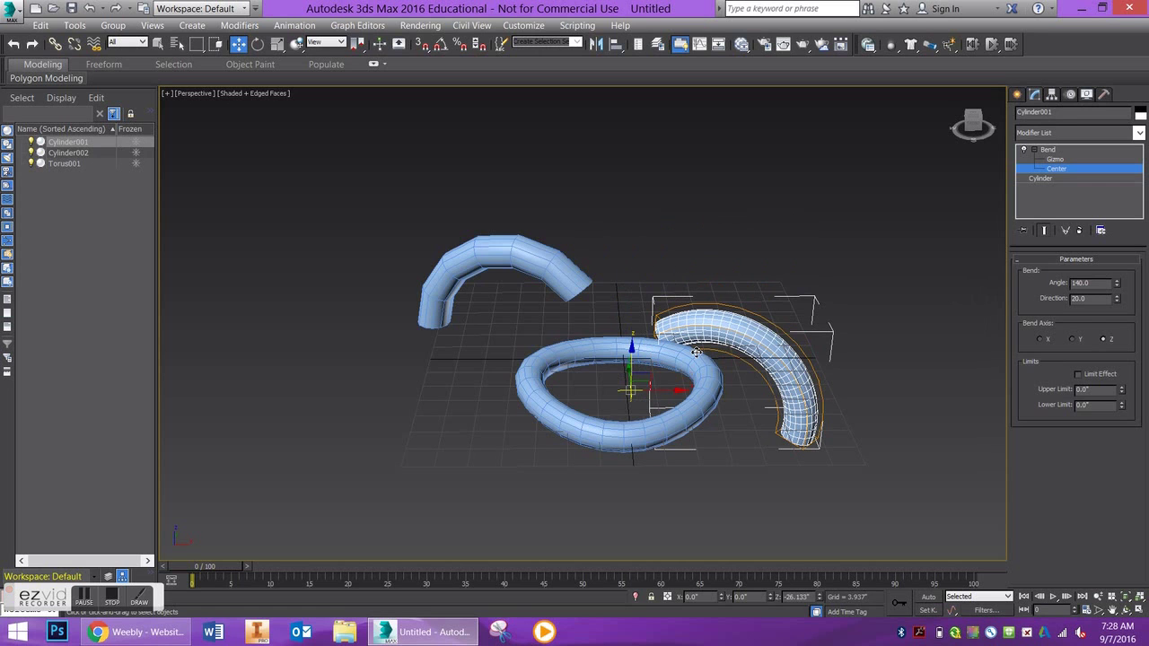
scroll(628, 386, up, 4)
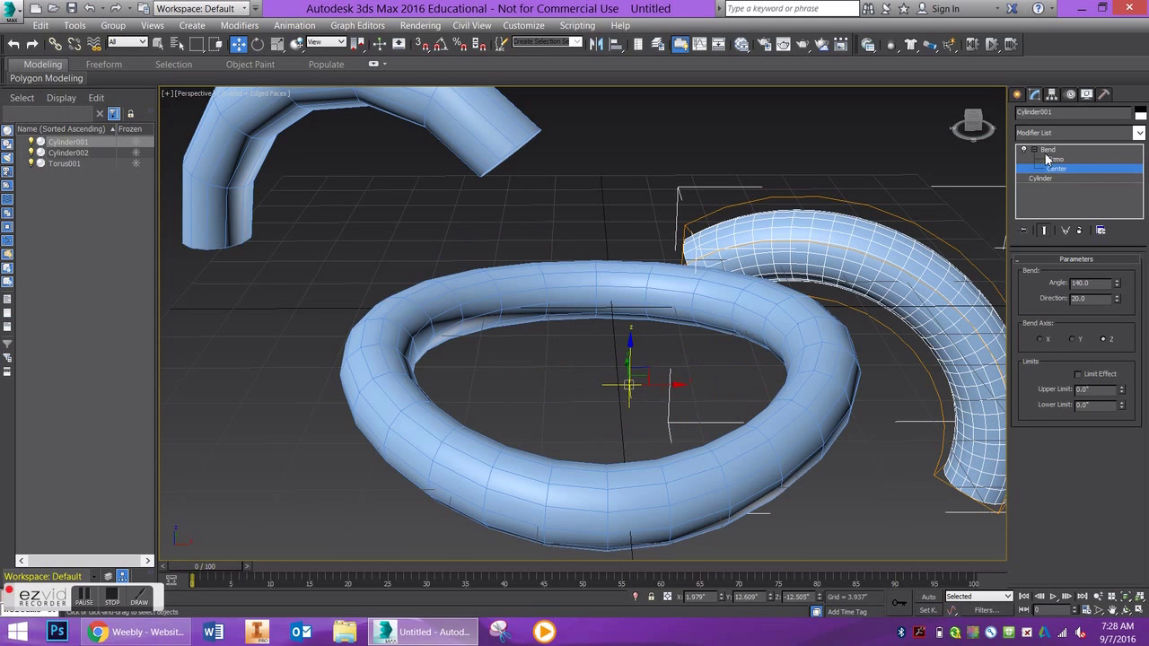